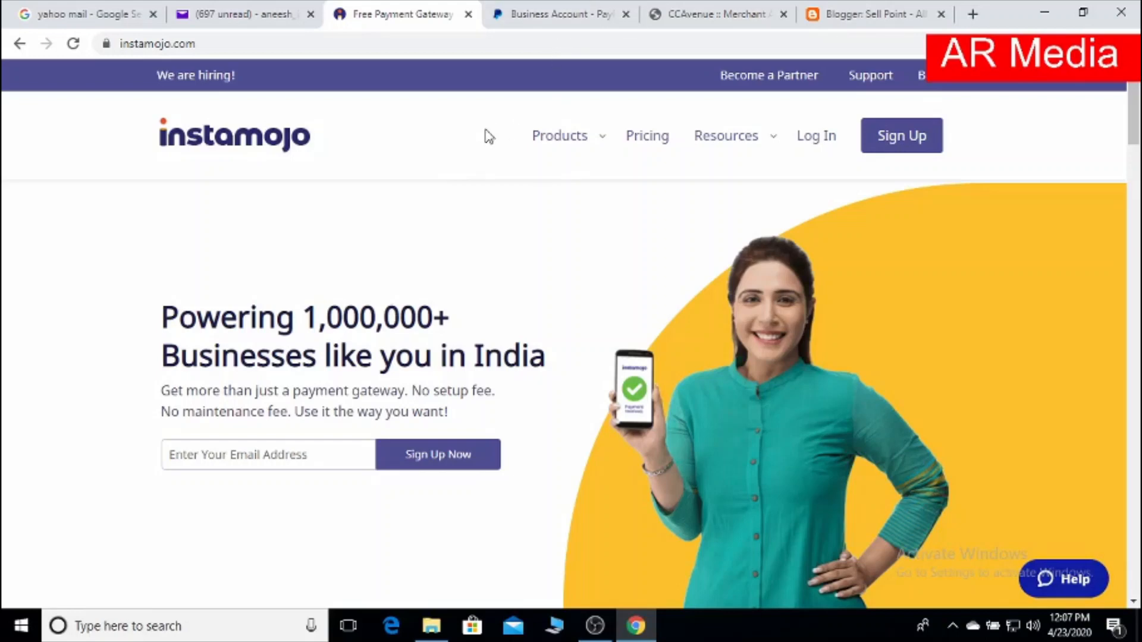
# Step: Look over the PayPal, CCAvenue and Instamojo pages and dismiss the Free Growth Hacks ebook offer
pyautogui.click(566, 25)
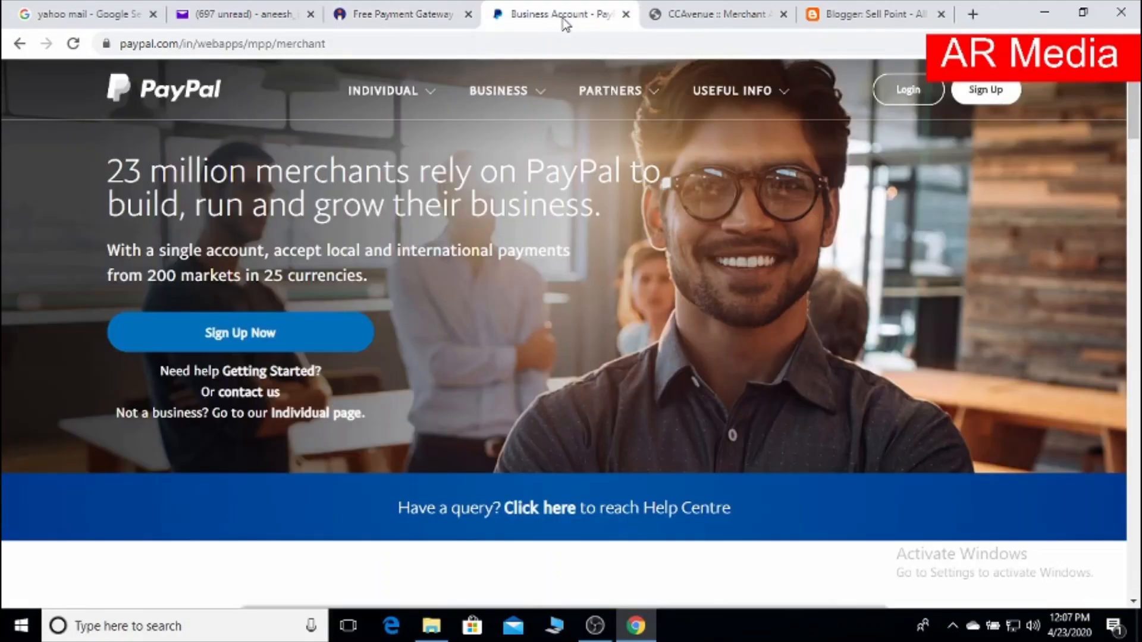
pyautogui.click(694, 18)
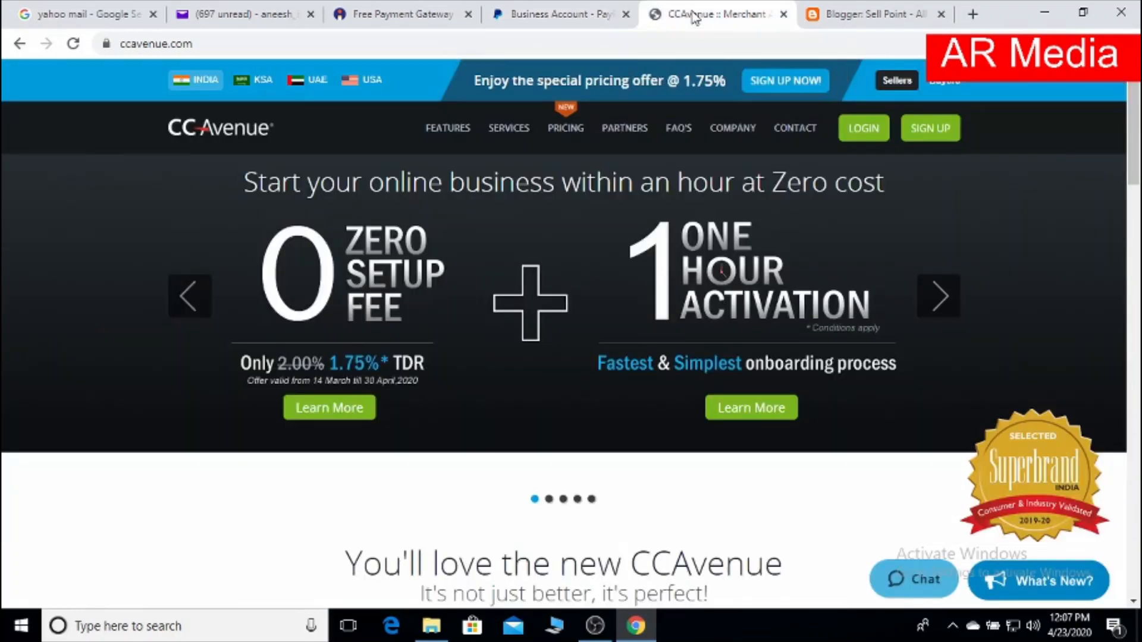
pyautogui.click(573, 21)
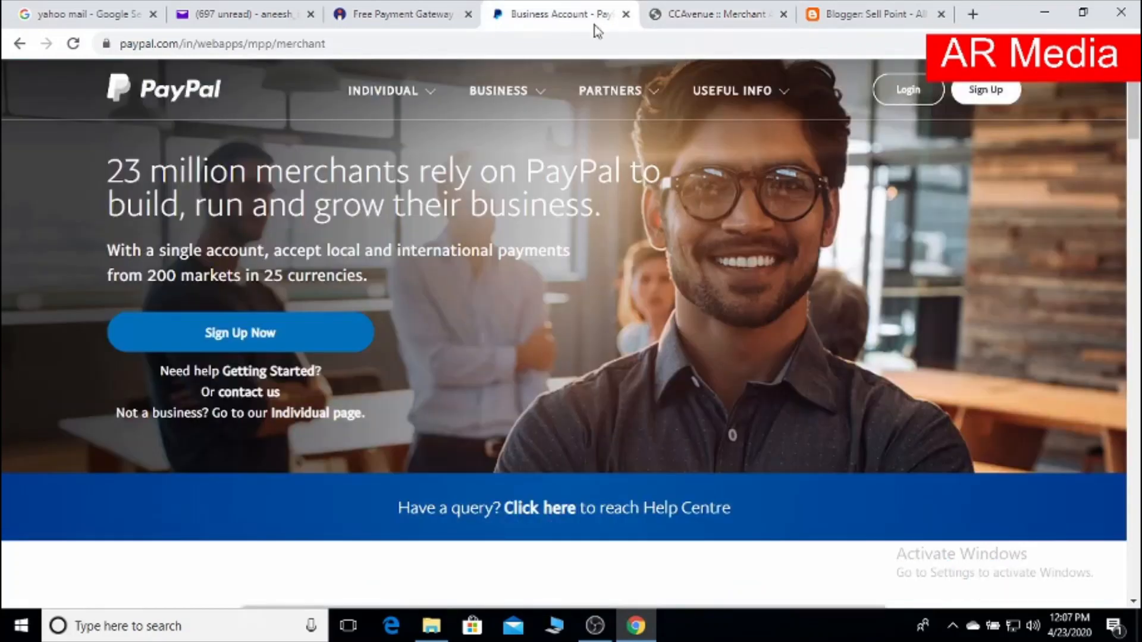
pyautogui.click(678, 17)
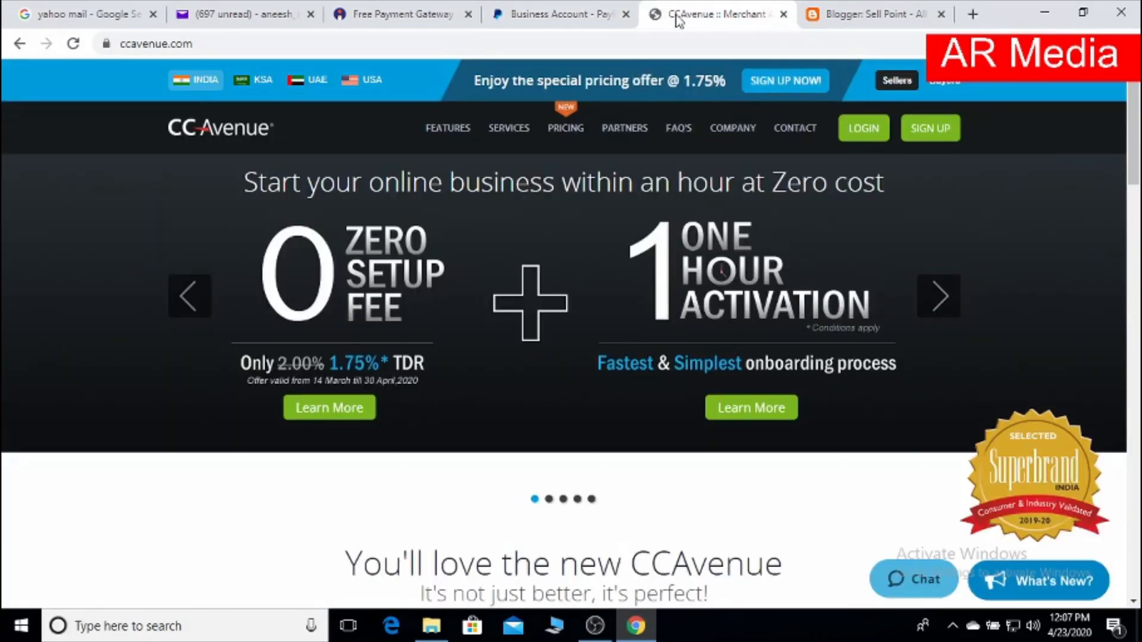
pyautogui.click(419, 14)
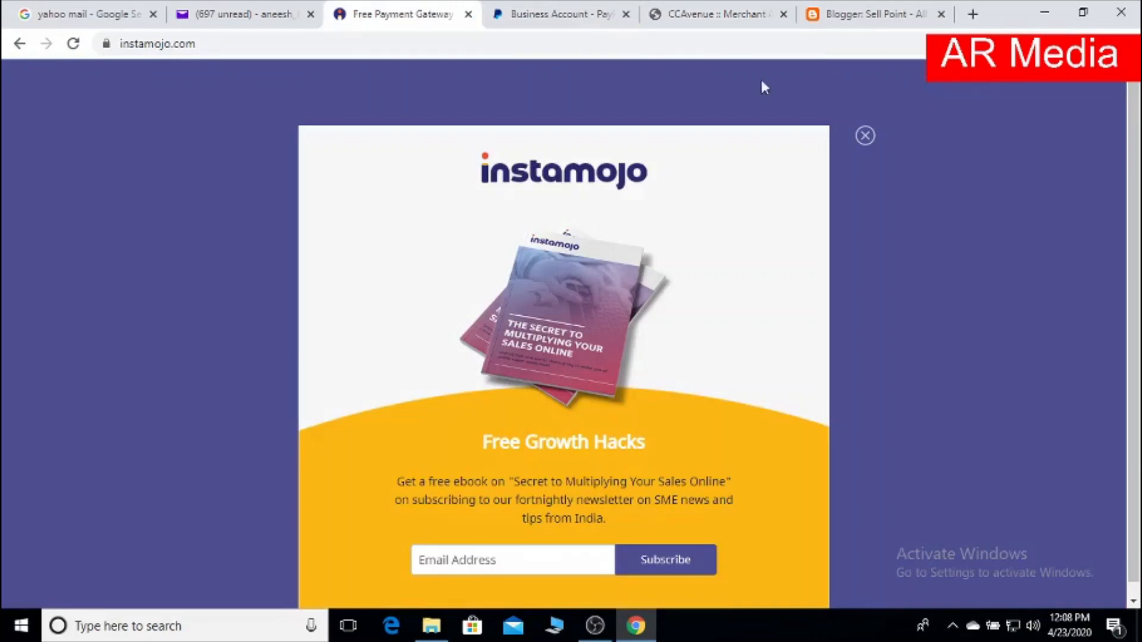
pyautogui.click(866, 135)
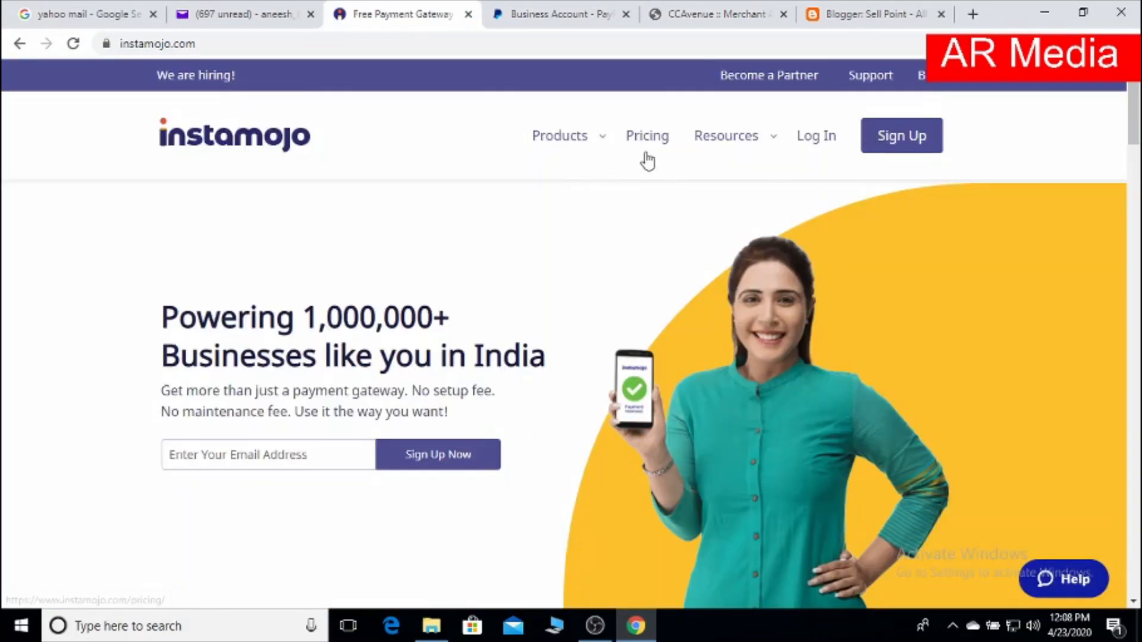
# Step: Start a new Sell Point post in Compose mode with the Fundamentals of Human Geography cover image
pyautogui.click(857, 22)
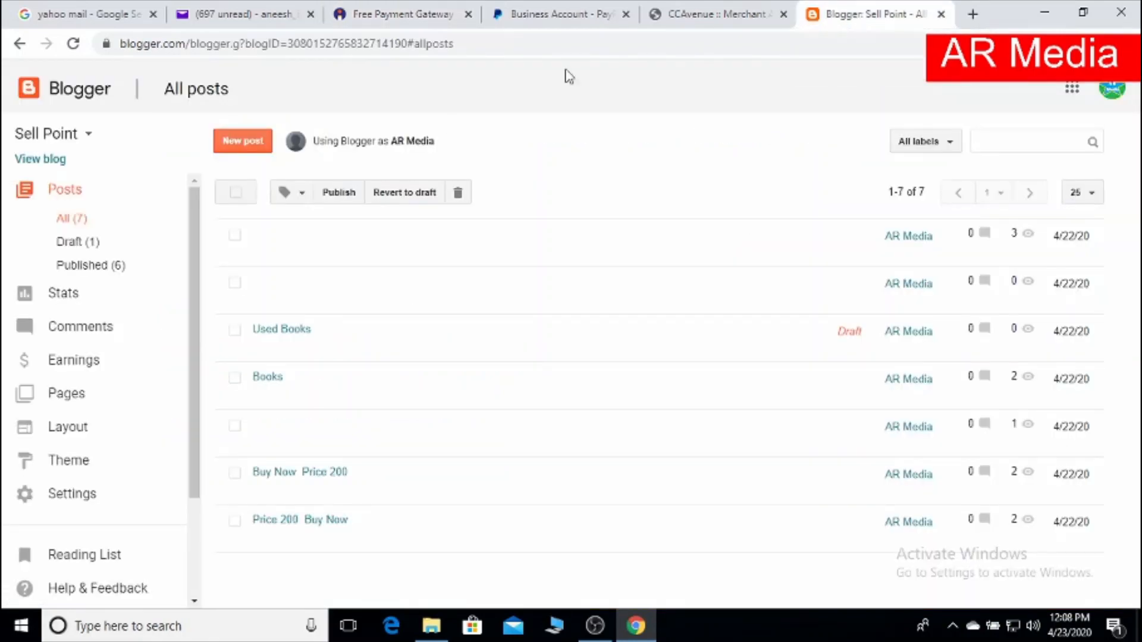
pyautogui.click(244, 142)
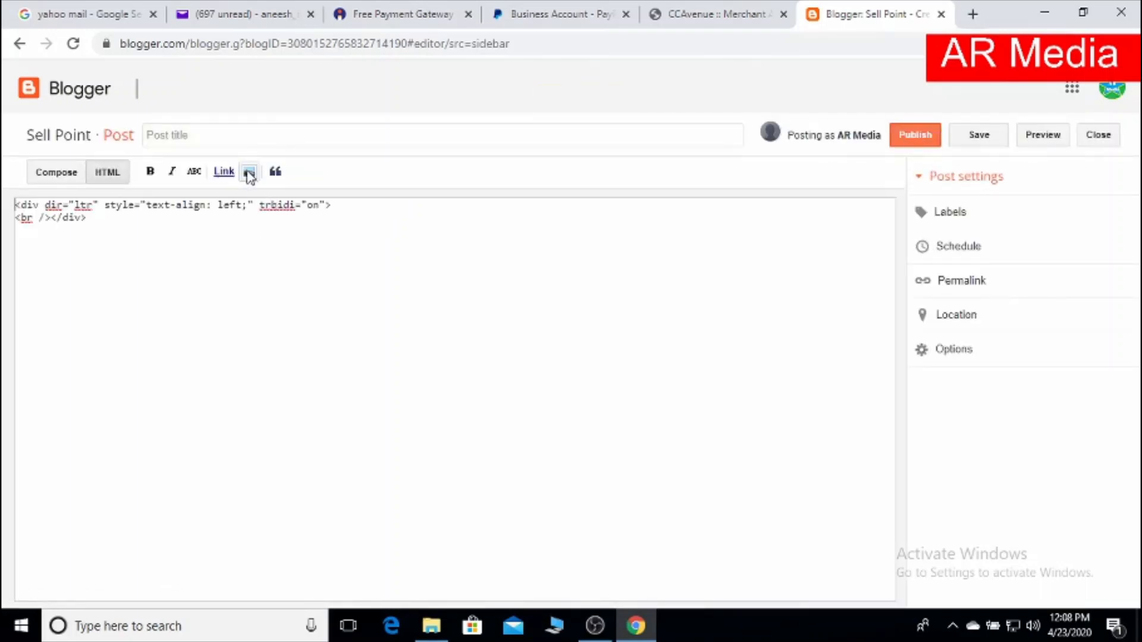
pyautogui.click(57, 172)
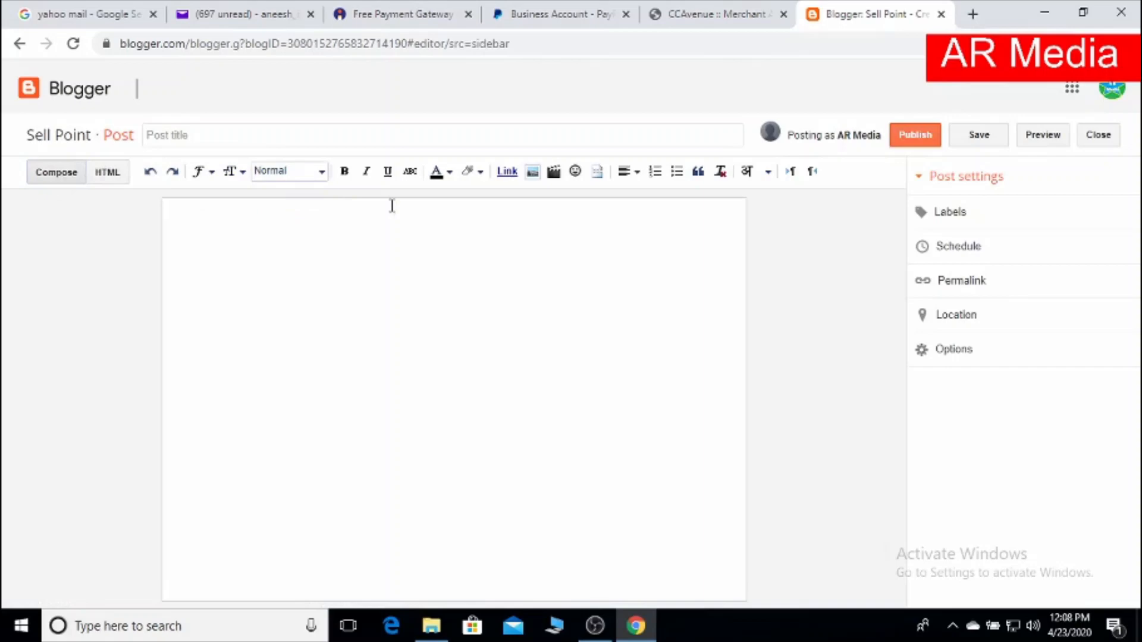
pyautogui.click(533, 176)
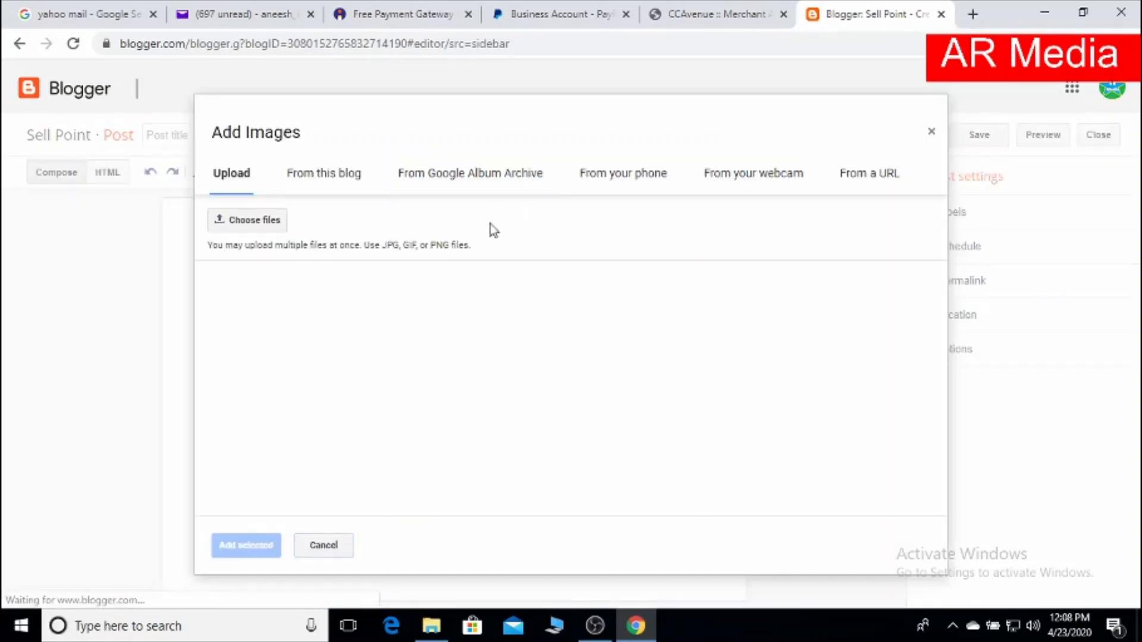
pyautogui.click(268, 222)
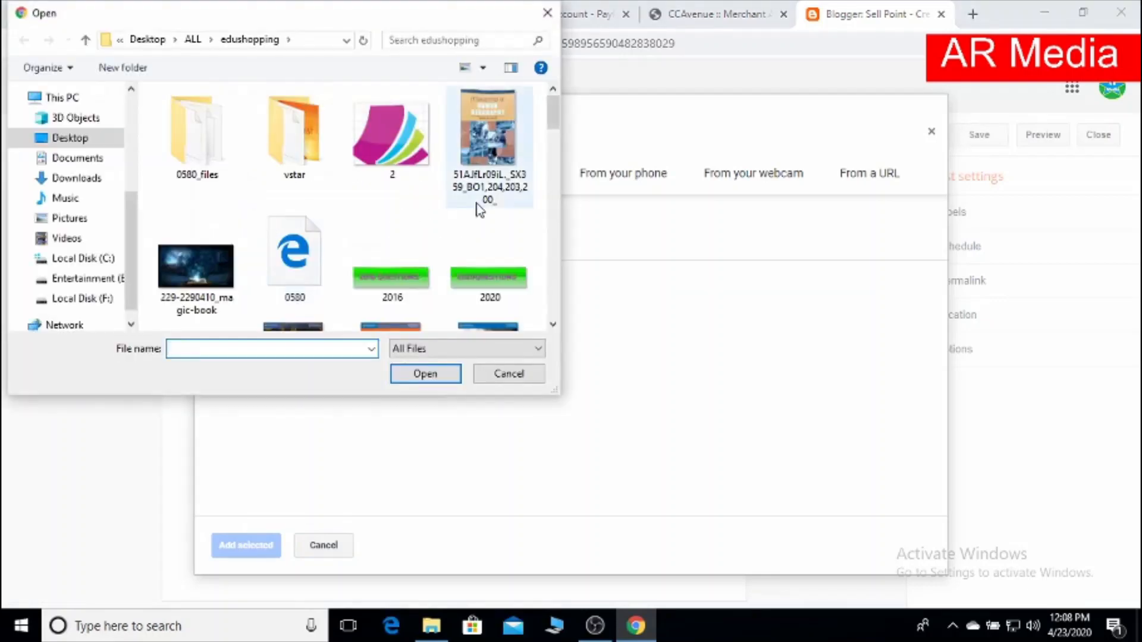
pyautogui.click(490, 157)
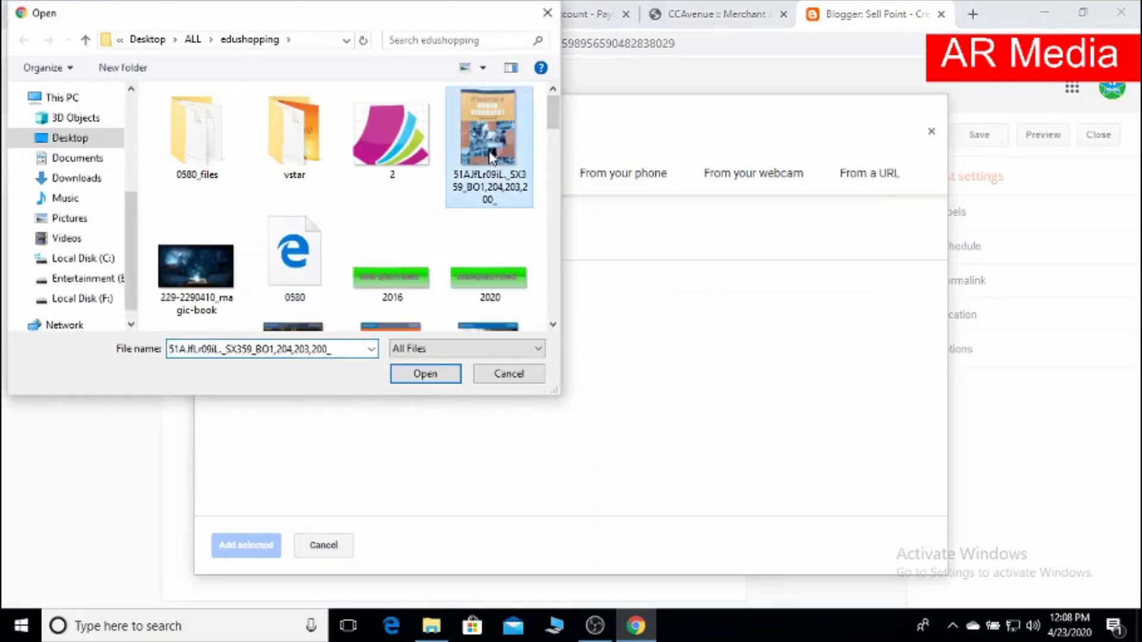
pyautogui.click(424, 373)
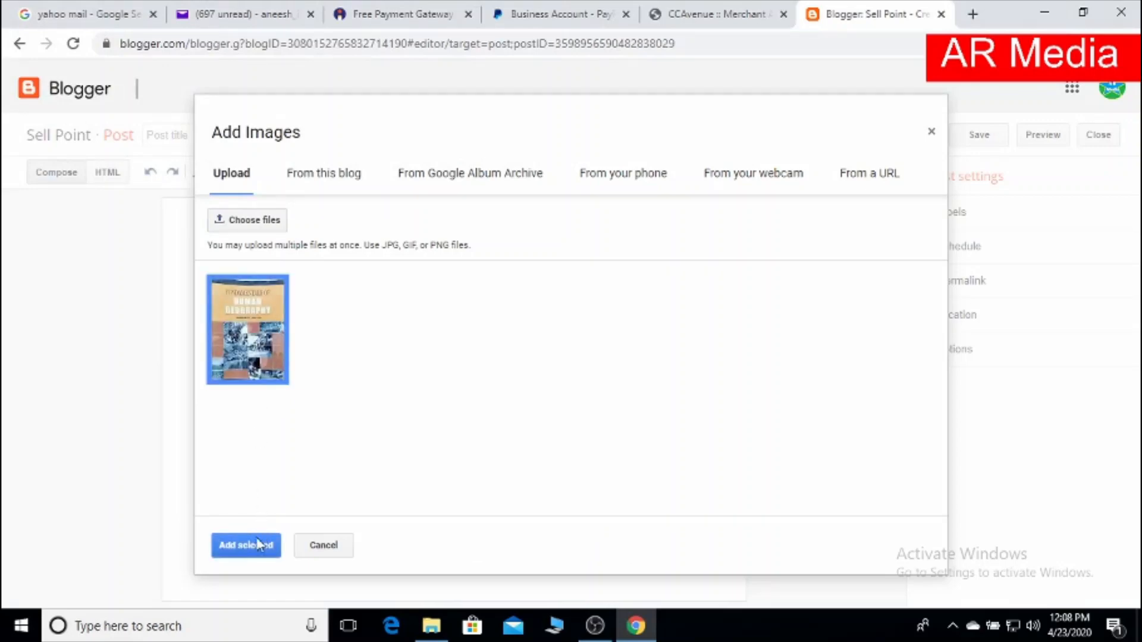
pyautogui.click(255, 542)
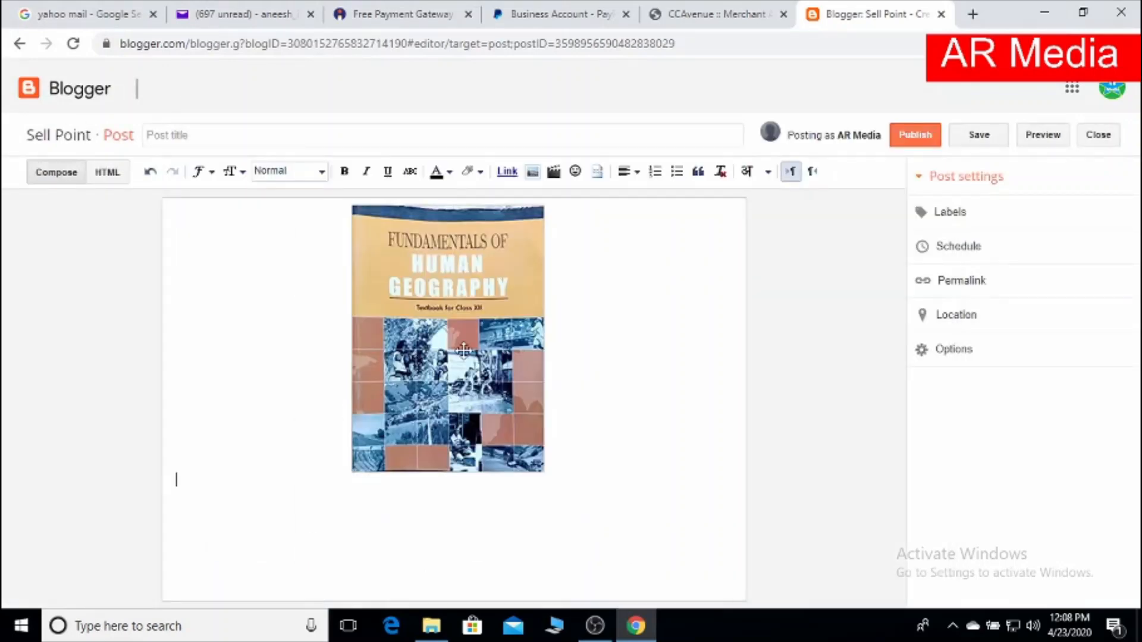
pyautogui.click(570, 349)
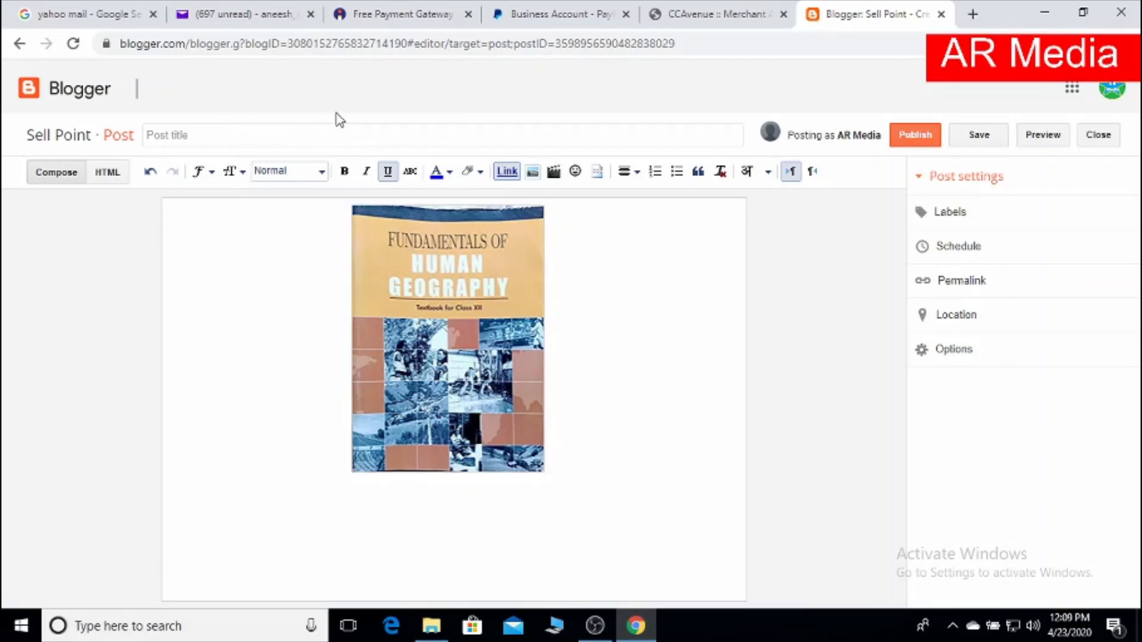
# Step: Leave the post title and glance at the PayPal and CCAvenue tabs, ending on Instamojo's home page
pyautogui.click(196, 145)
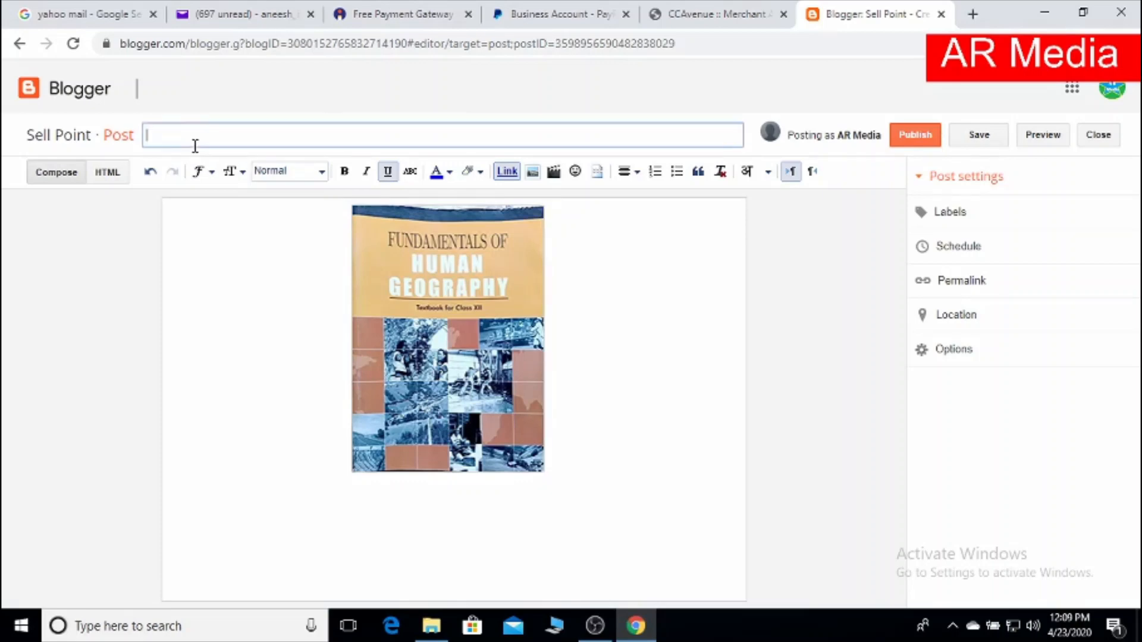
pyautogui.click(387, 17)
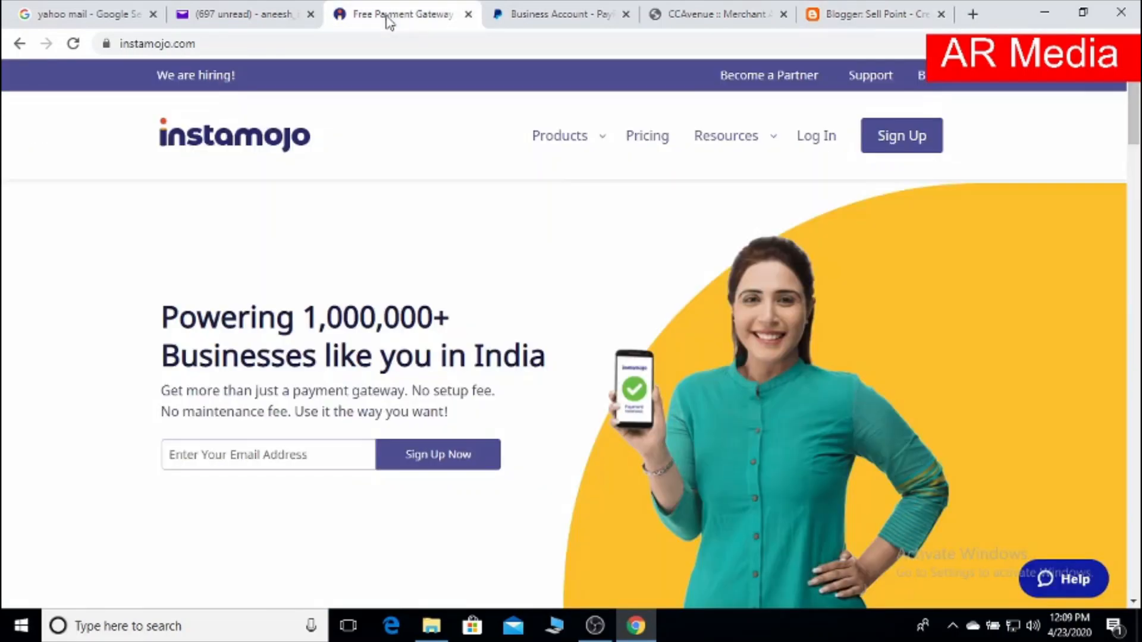
pyautogui.click(537, 18)
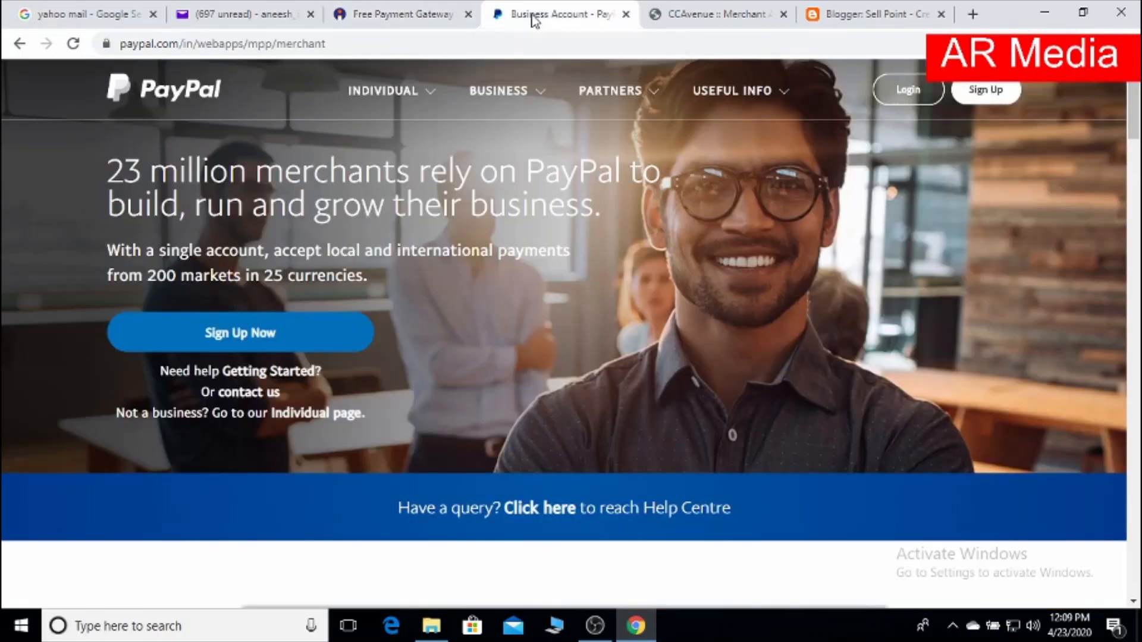
pyautogui.click(717, 15)
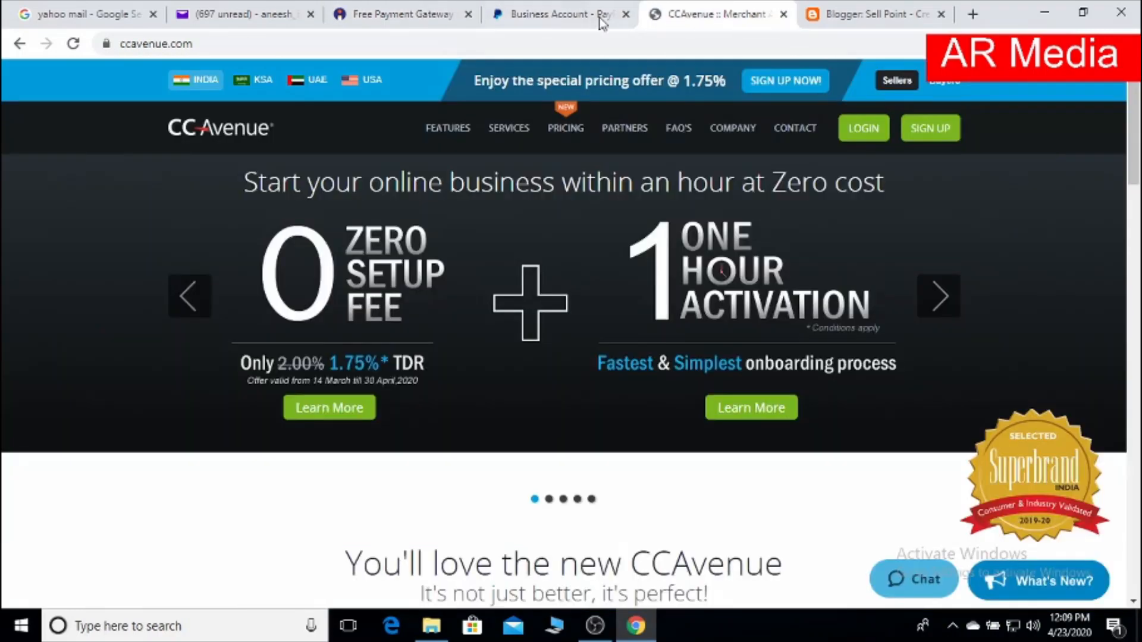
pyautogui.click(557, 16)
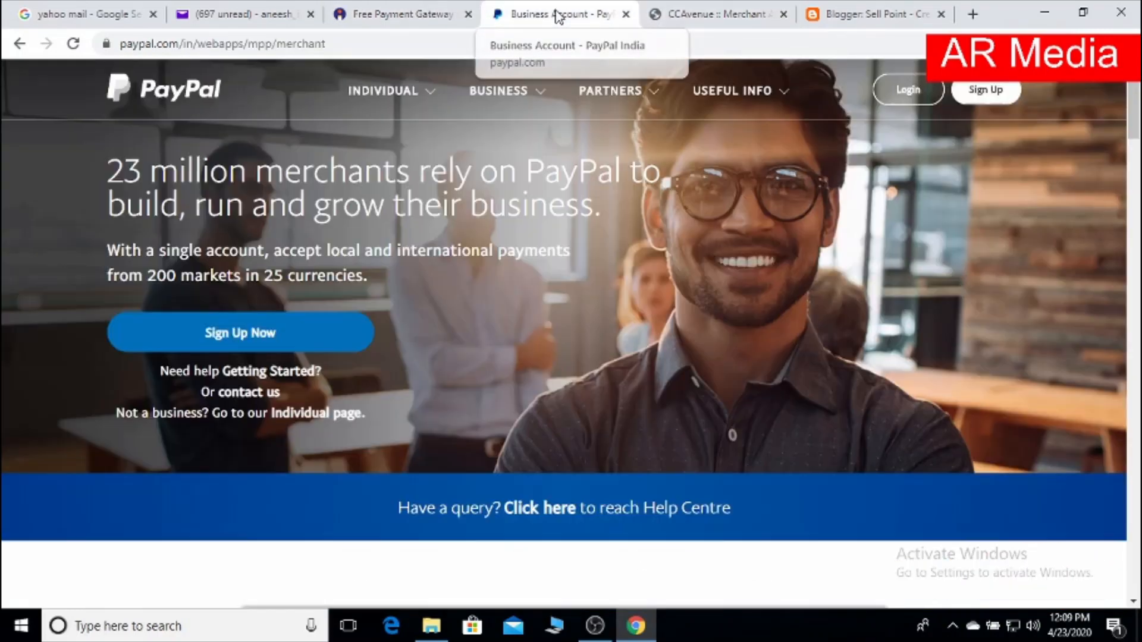
pyautogui.click(400, 17)
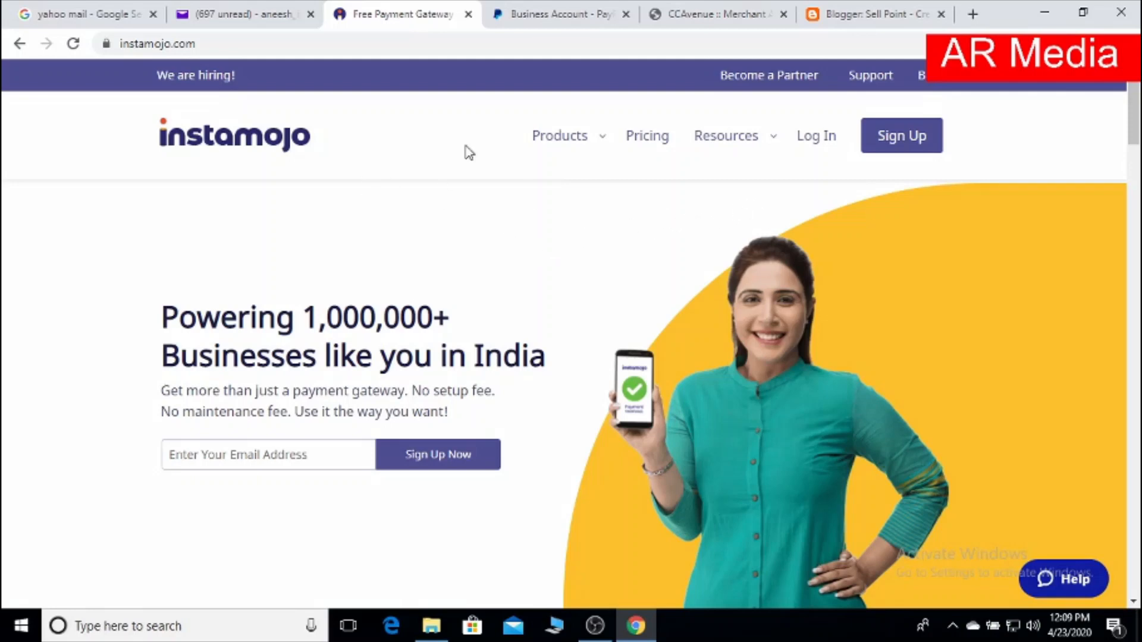
# Step: Sign up as an Instamojo Business using the account e-mail address and a password
pyautogui.click(913, 152)
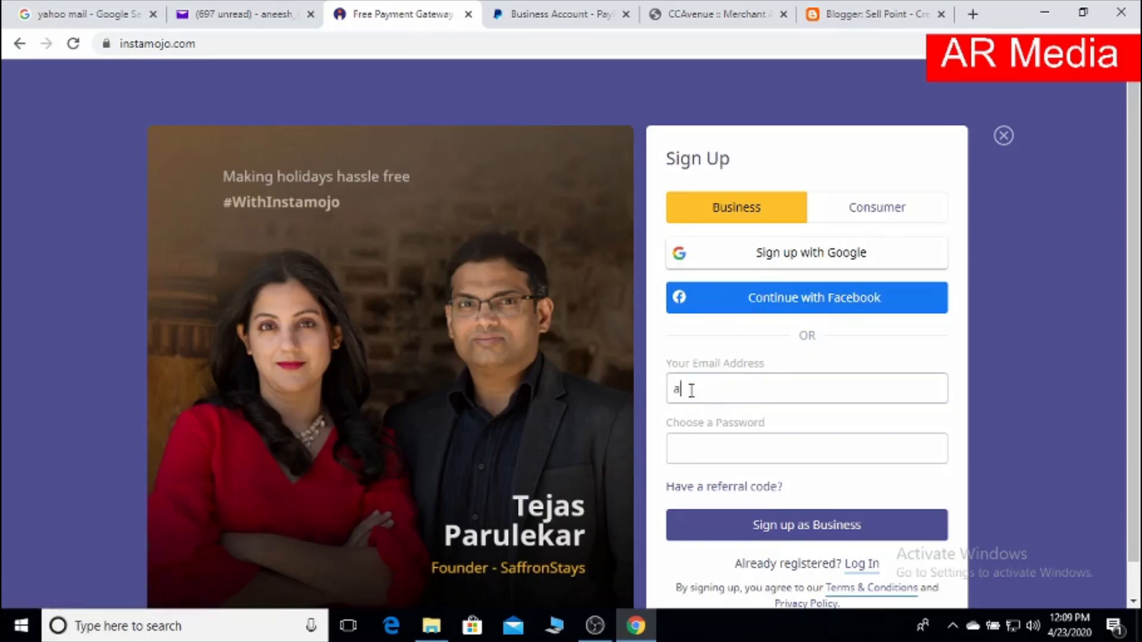
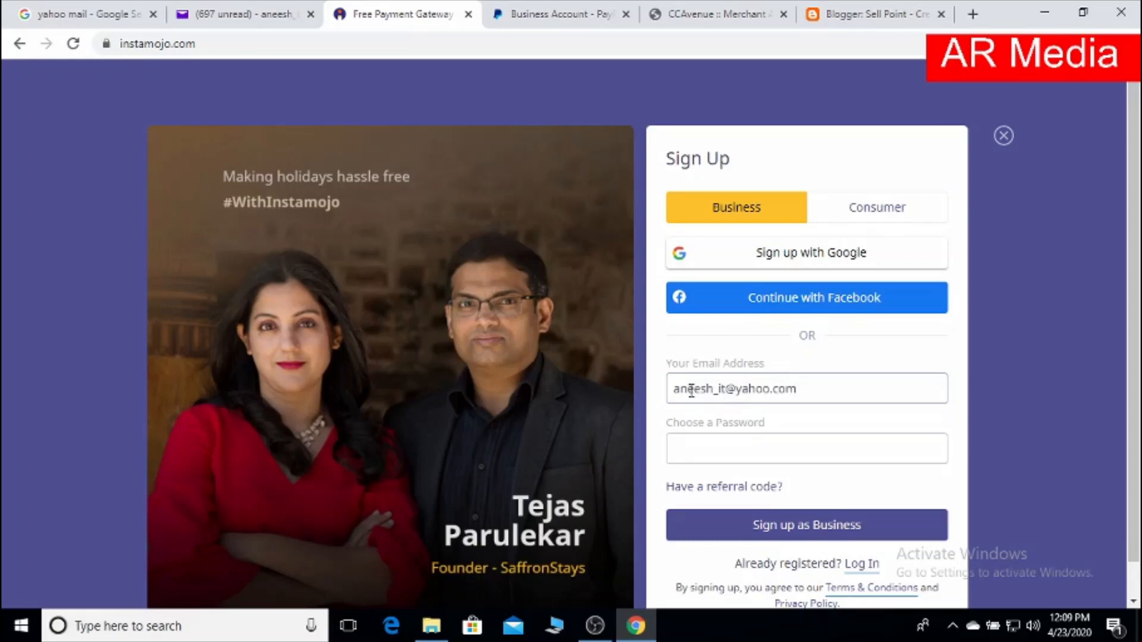
pyautogui.click(684, 447)
pyautogui.write('••••••')
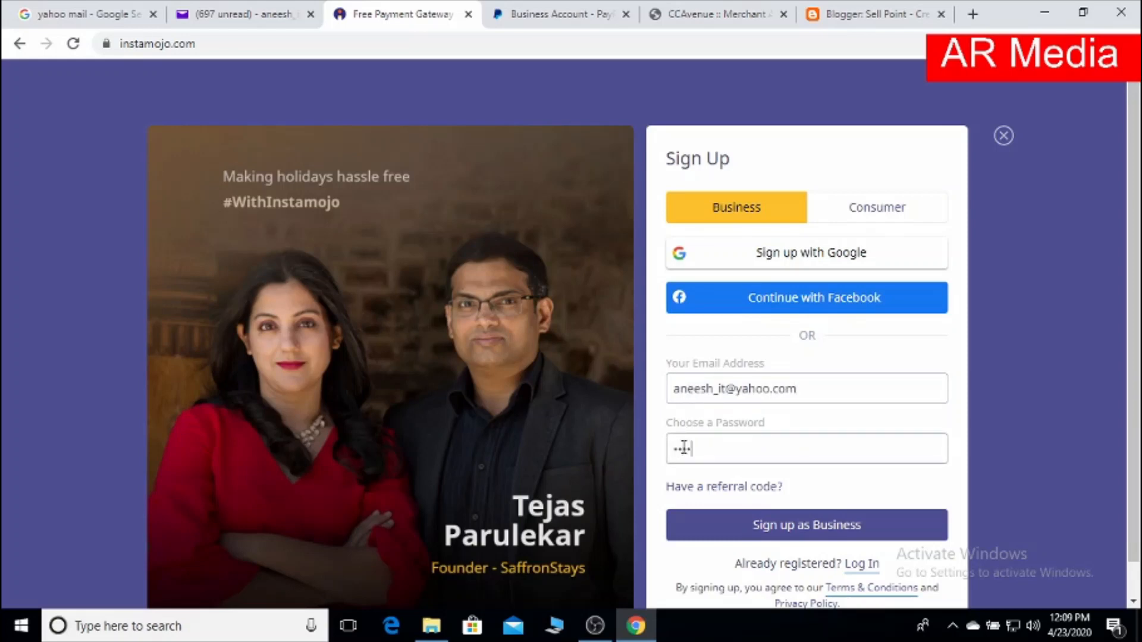
pyautogui.write('•••')
pyautogui.click(809, 527)
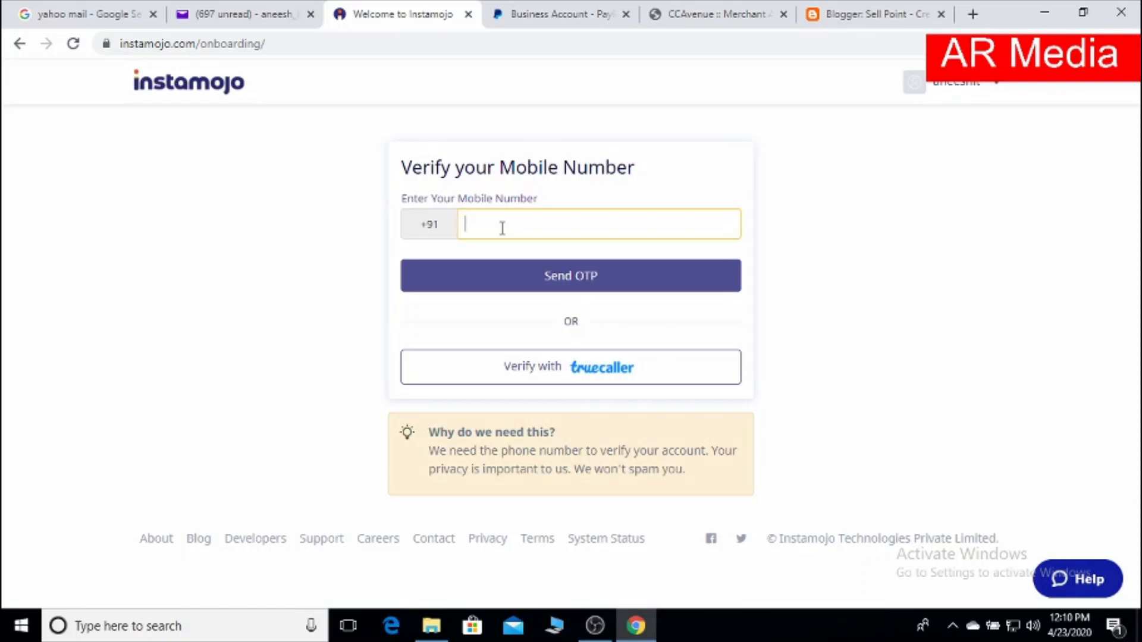
# Step: Enter the account's mobile number and request a one-time code for it
pyautogui.write('9')
pyautogui.press('BackSpace')
pyautogui.write('7')
pyautogui.press('BackSpace')
pyautogui.write('982')
pyautogui.press('BackSpace')
pyautogui.press('BackSpace')
pyautogui.click(496, 284)
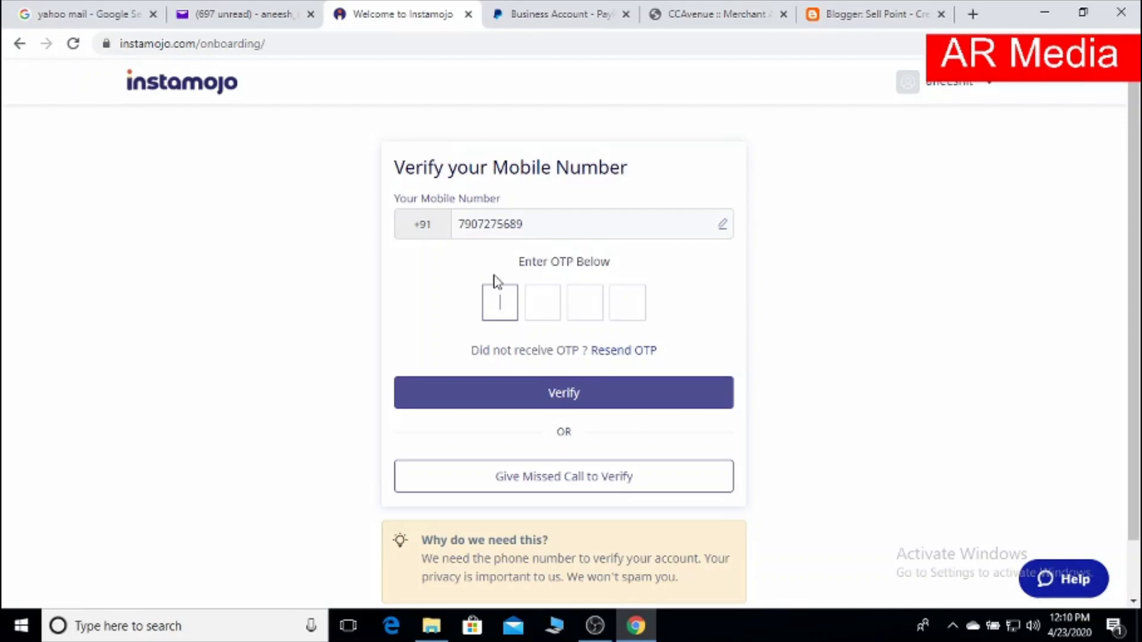
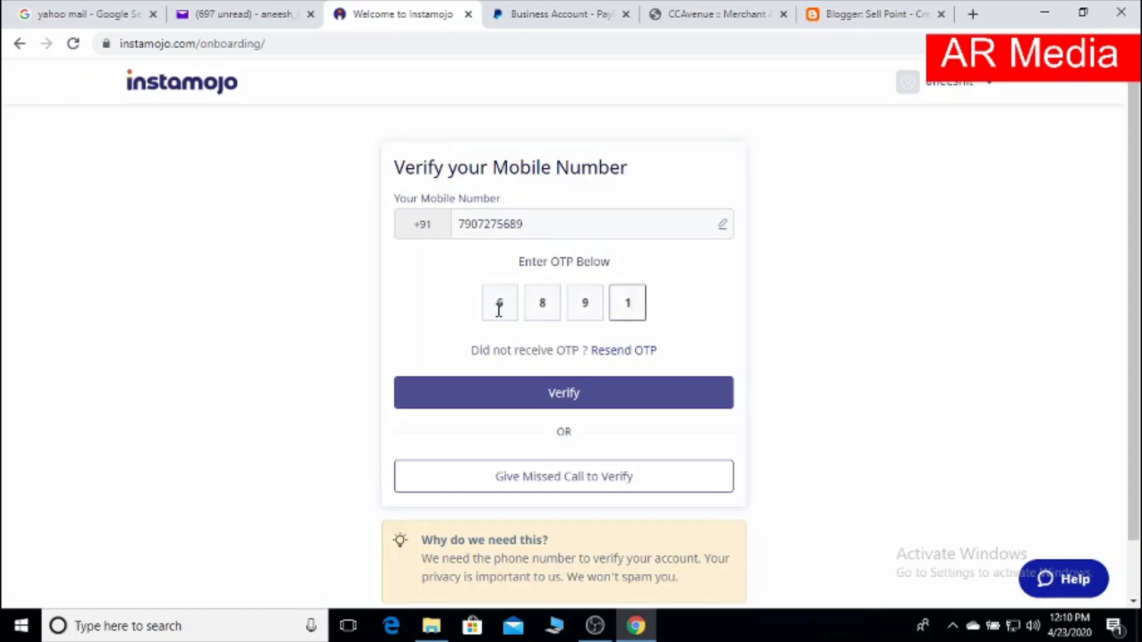
# Step: Submit the one-time code to verify the number, then go to the Yahoo Mail inbox
pyautogui.click(513, 403)
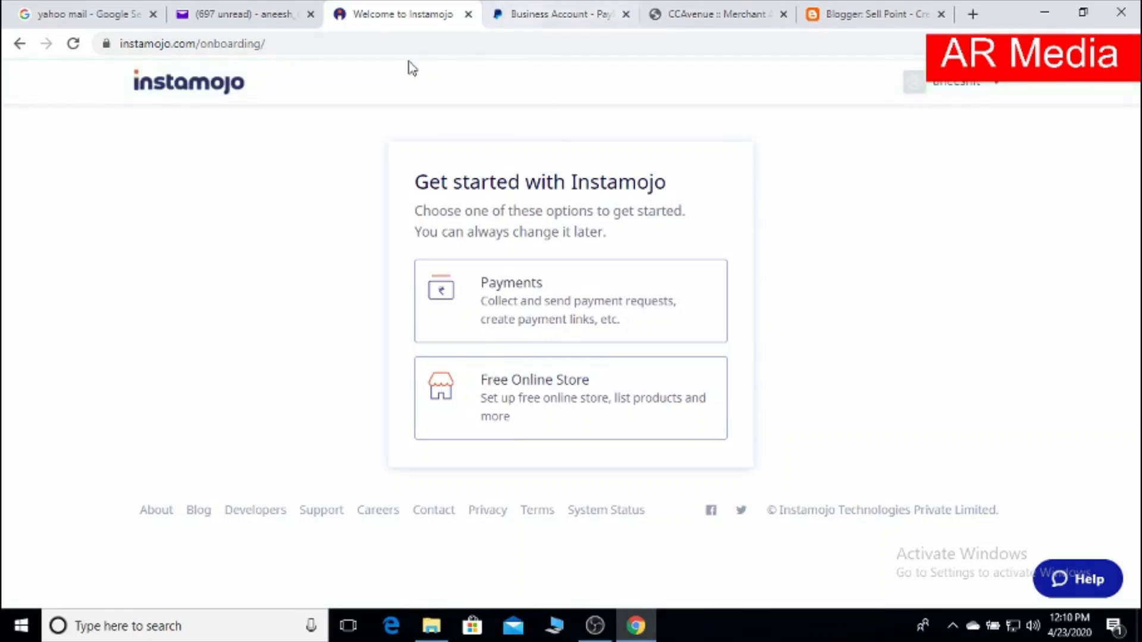
pyautogui.click(265, 16)
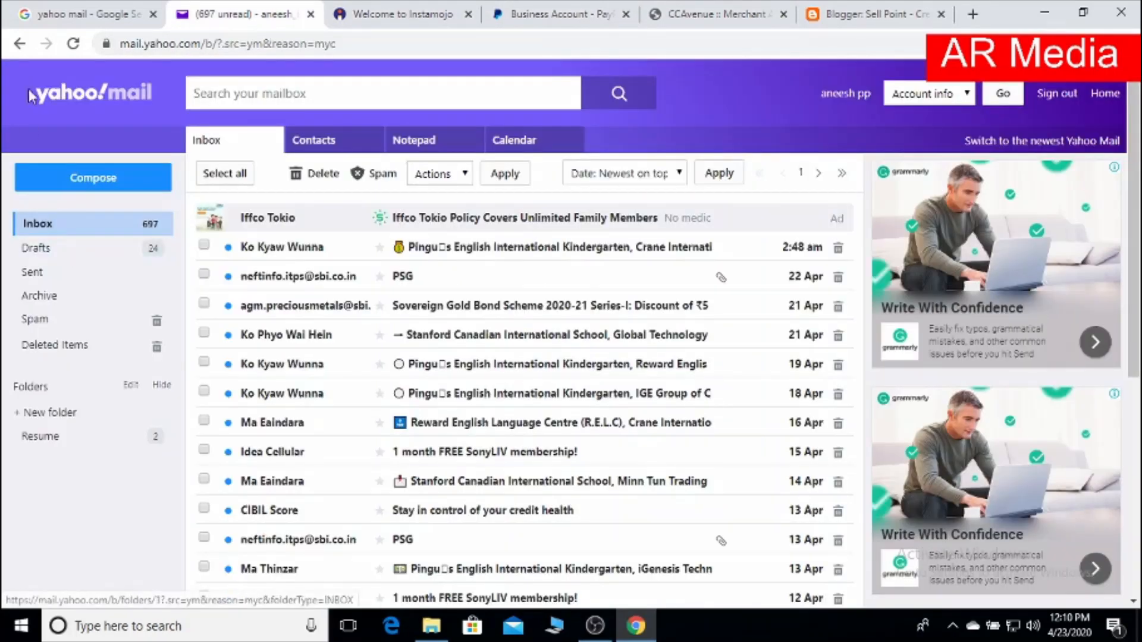
# Step: Read Instamojo's mobile-number confirmation email, return to the inbox, then bring up CCAvenue
pyautogui.click(73, 43)
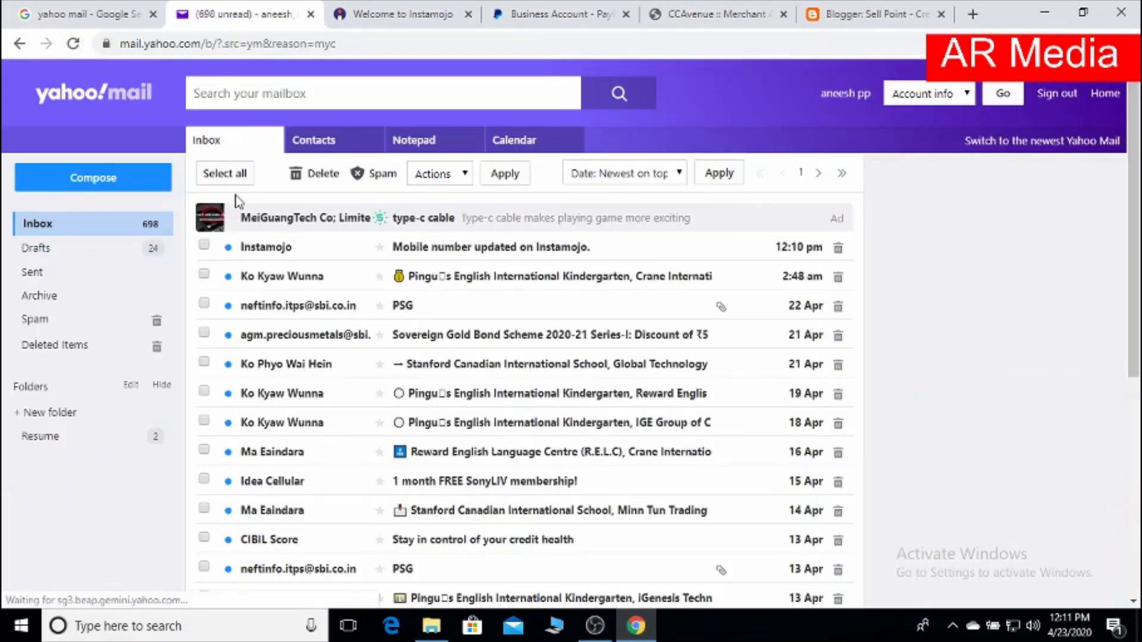
pyautogui.click(435, 248)
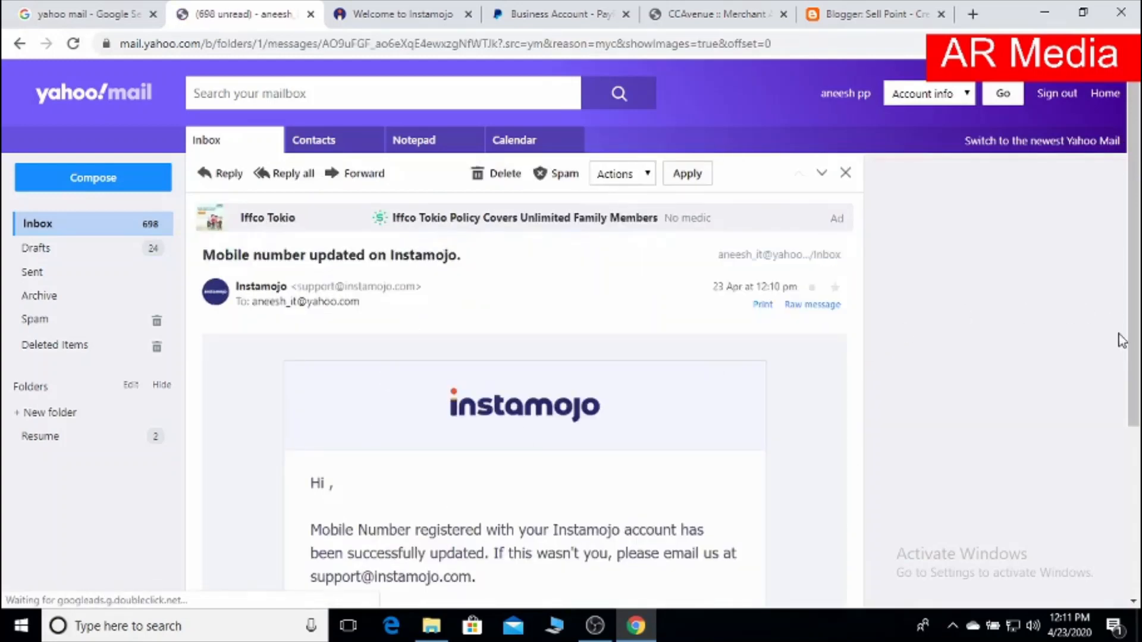
pyautogui.scroll(-2, 1132, 367)
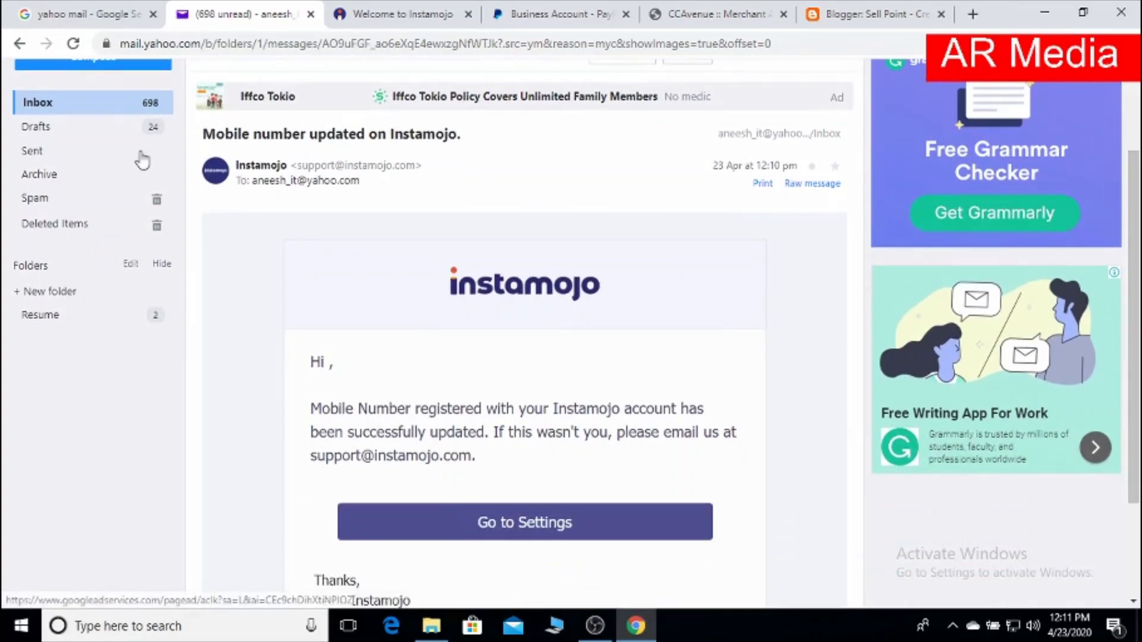
pyautogui.click(93, 116)
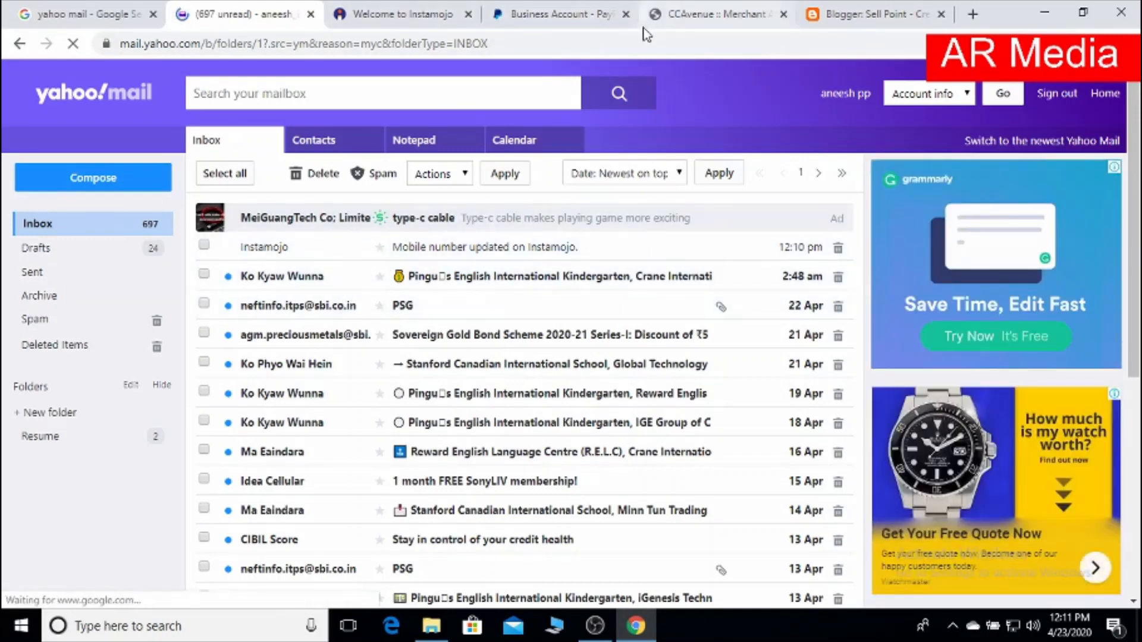
pyautogui.click(688, 19)
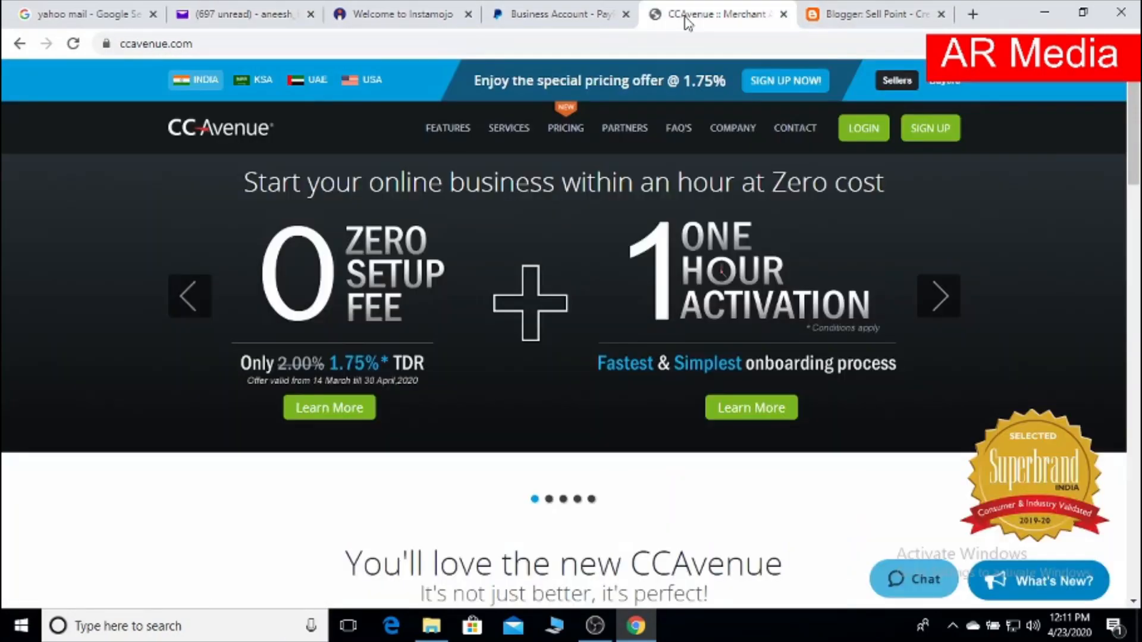
# Step: Get started with Payments using username 'sellpointe' and mark the business as Individual
pyautogui.click(388, 18)
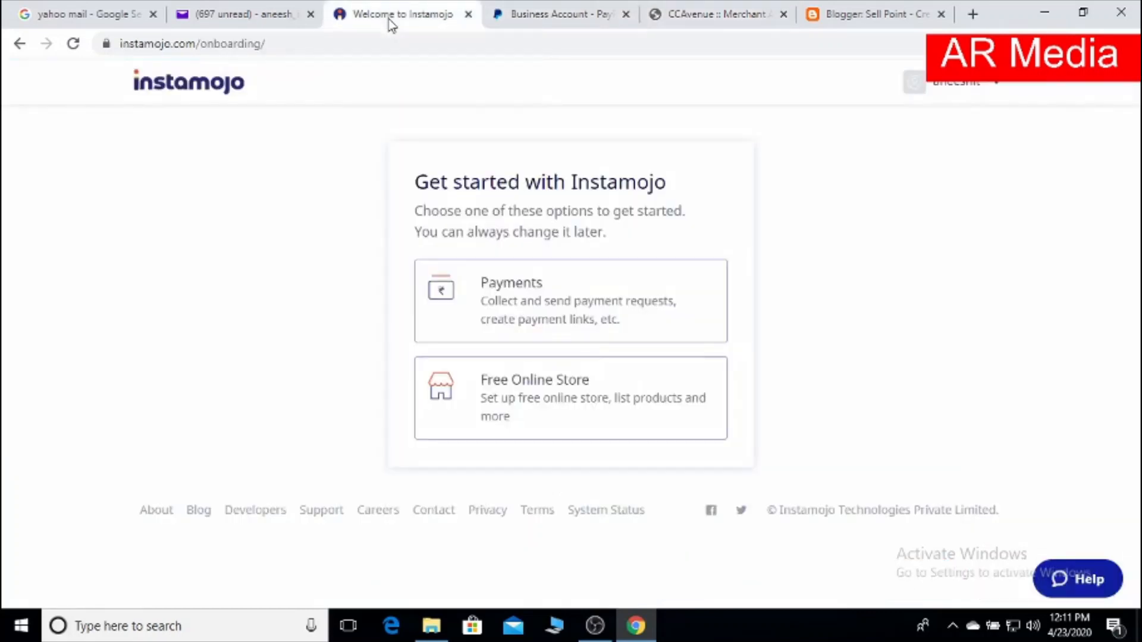
pyautogui.click(509, 305)
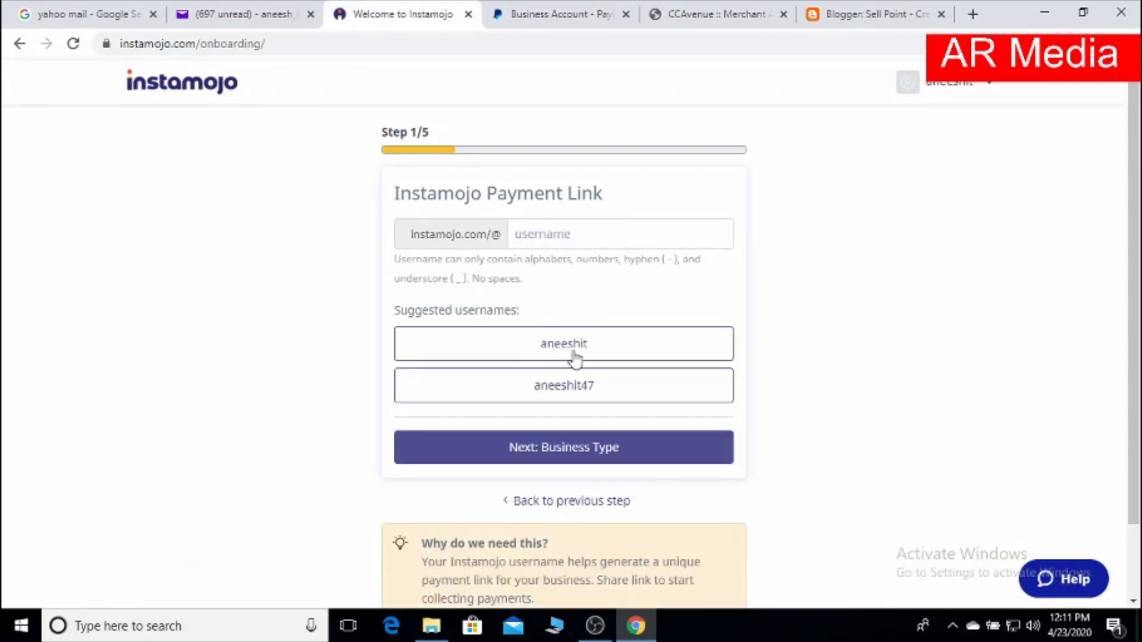
pyautogui.click(539, 239)
pyautogui.write('s')
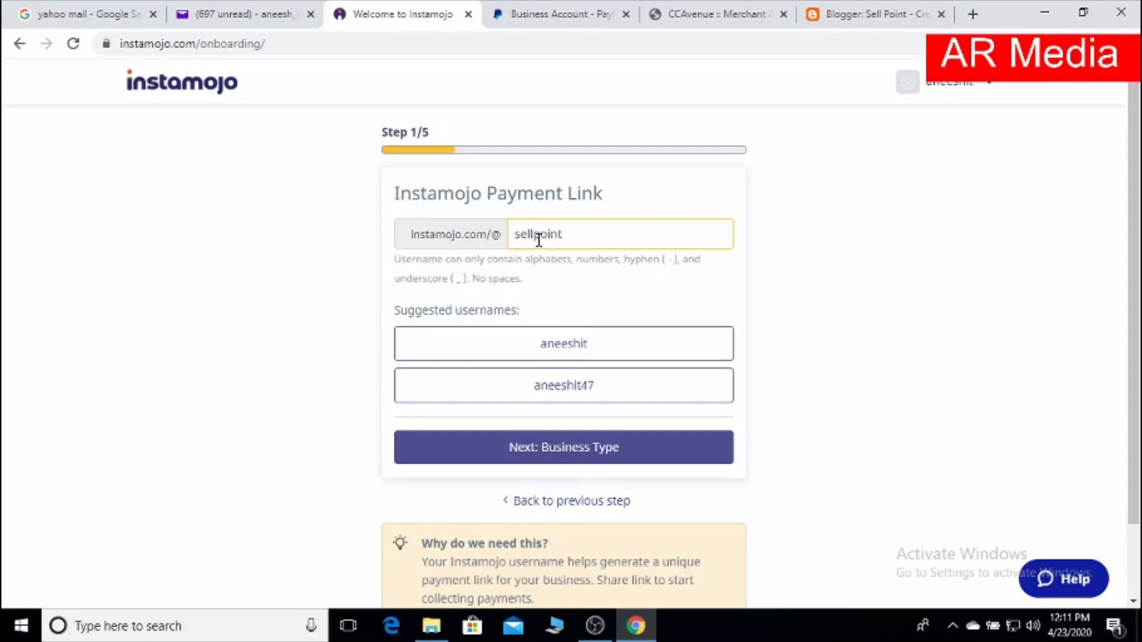
pyautogui.write('ellpointe')
pyautogui.click(551, 460)
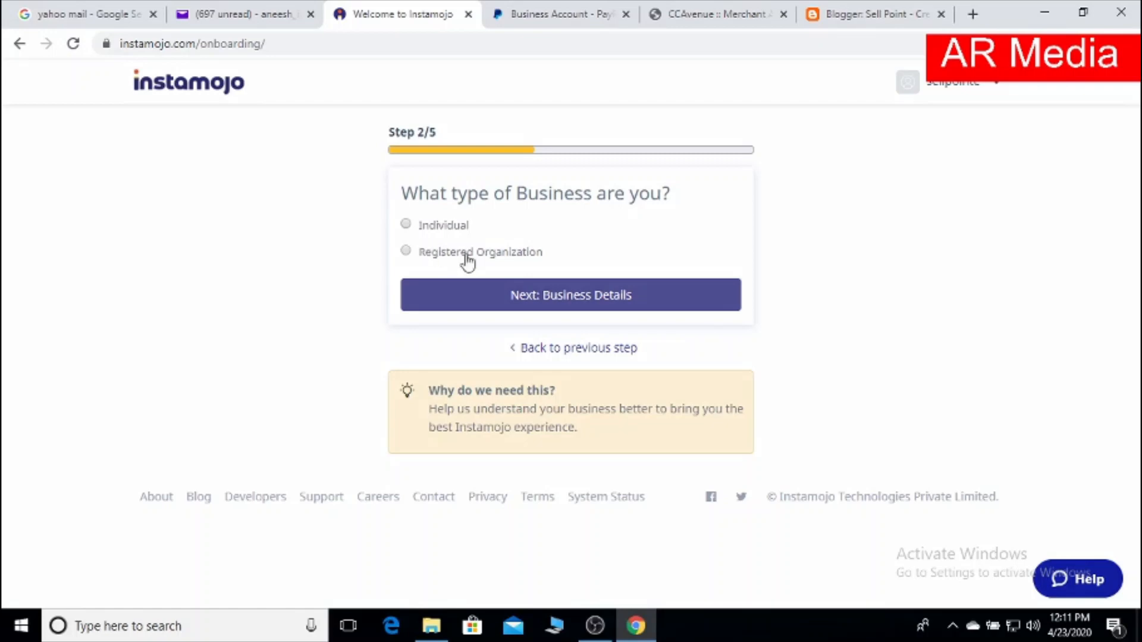
pyautogui.click(442, 230)
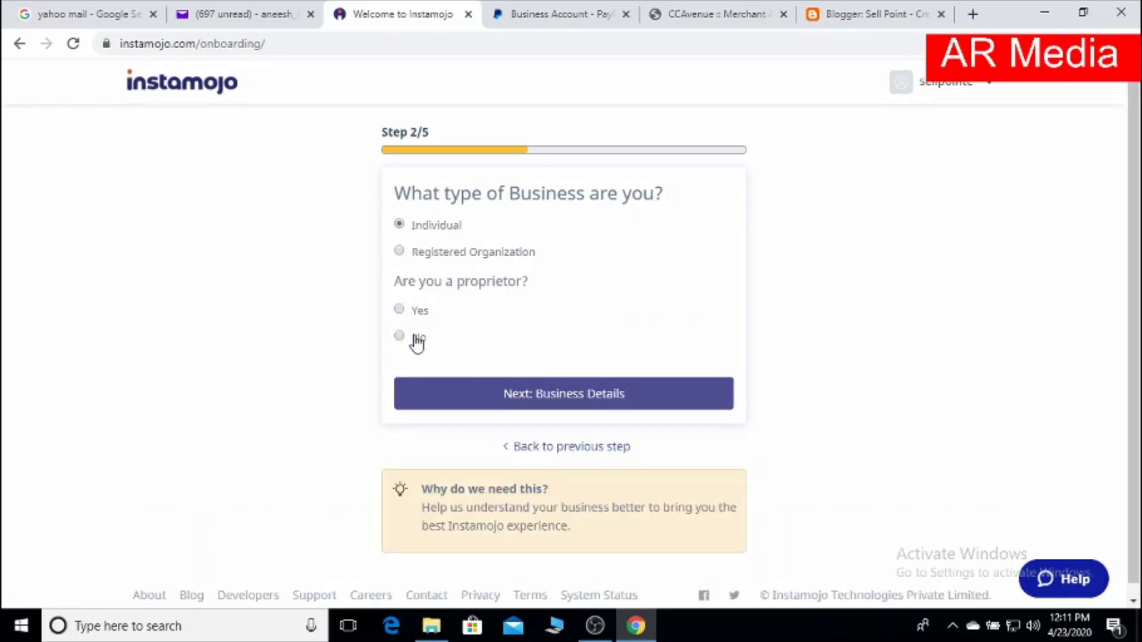
pyautogui.click(510, 398)
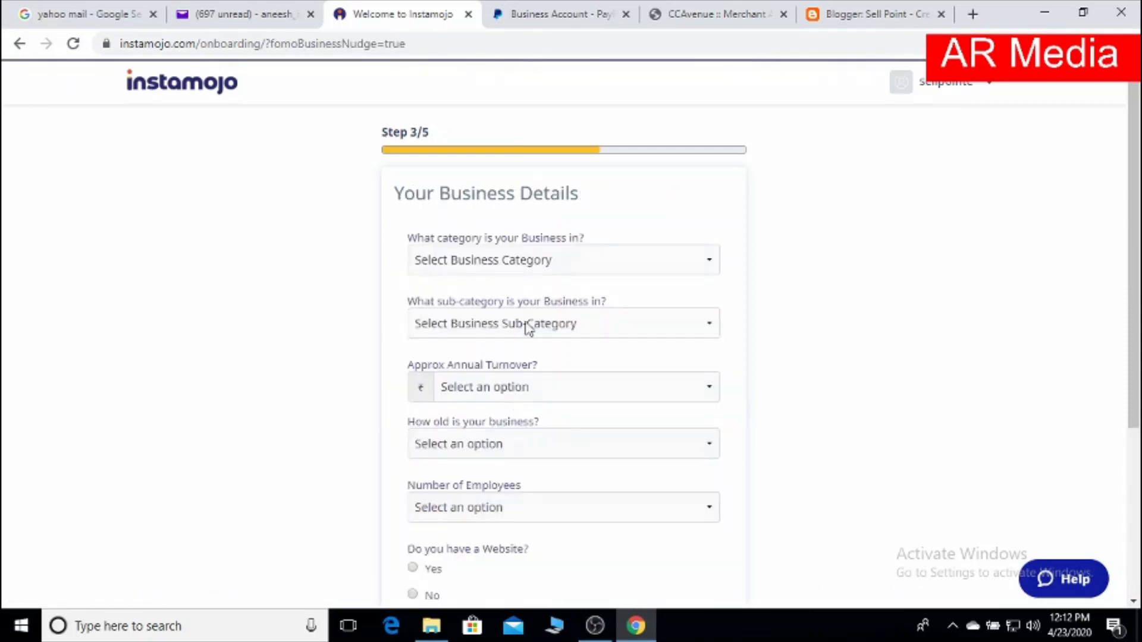
# Step: Set category Books and Magazines, sub-category Digital content, and turnover 0 (I am starting now)
pyautogui.click(521, 262)
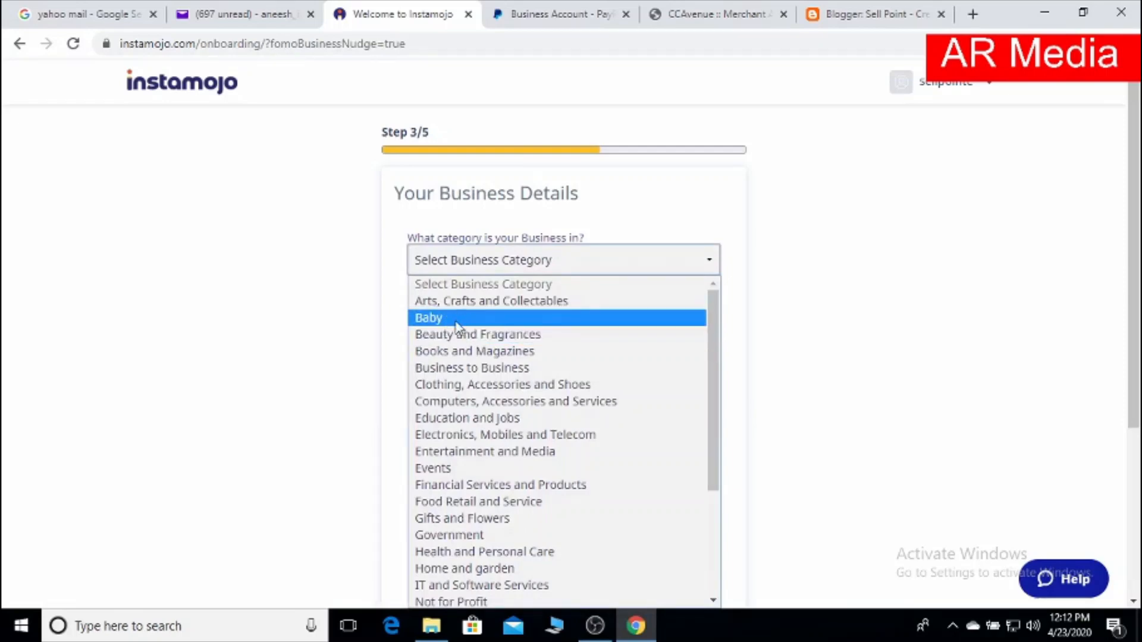
pyautogui.click(441, 352)
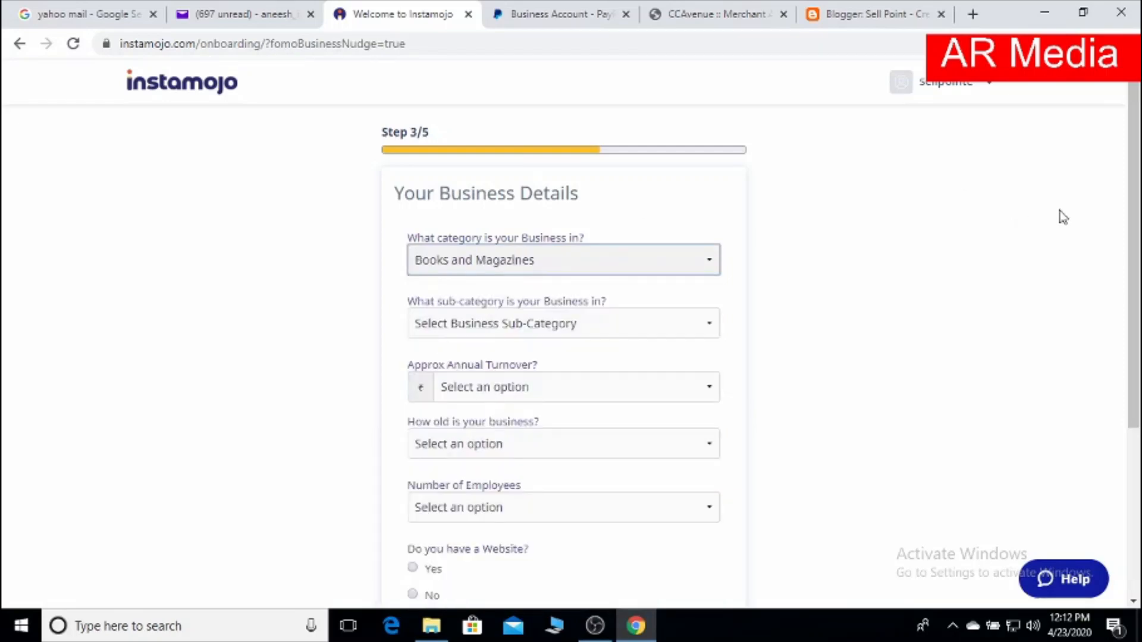
pyautogui.moveTo(1130, 254); pyautogui.dragTo(1132, 308)
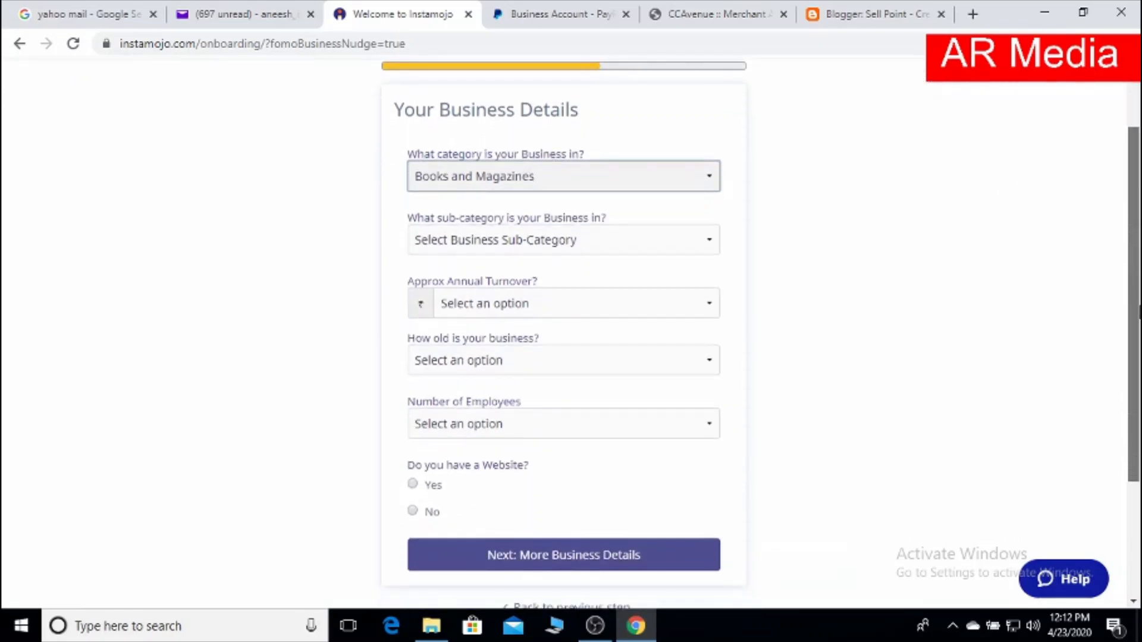
pyautogui.click(604, 248)
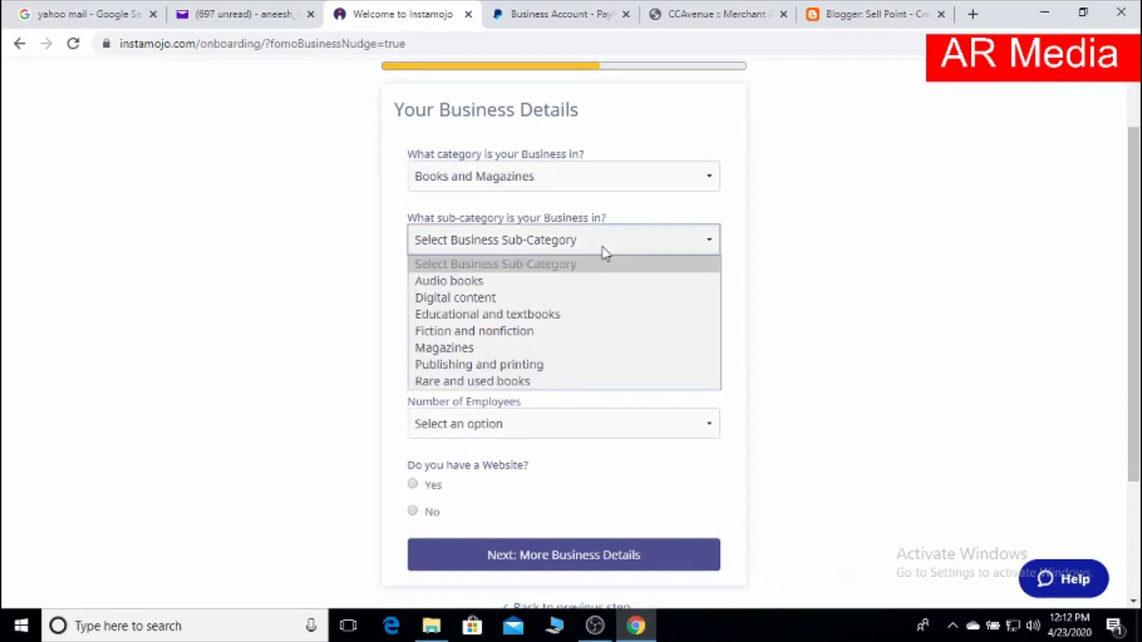
pyautogui.click(510, 299)
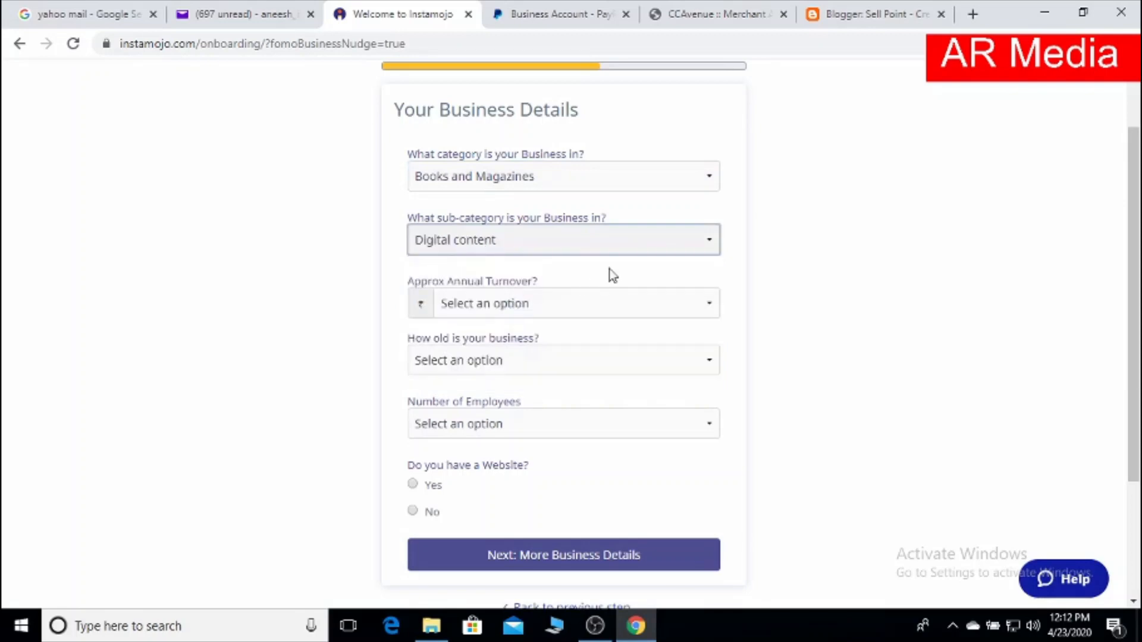
pyautogui.click(623, 313)
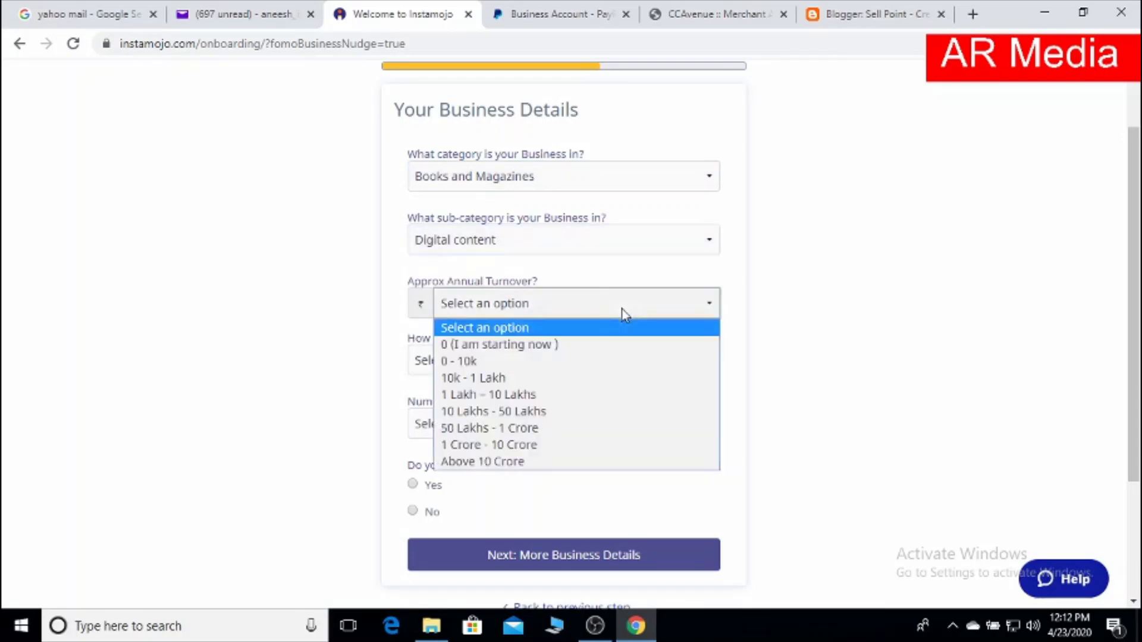
pyautogui.click(476, 350)
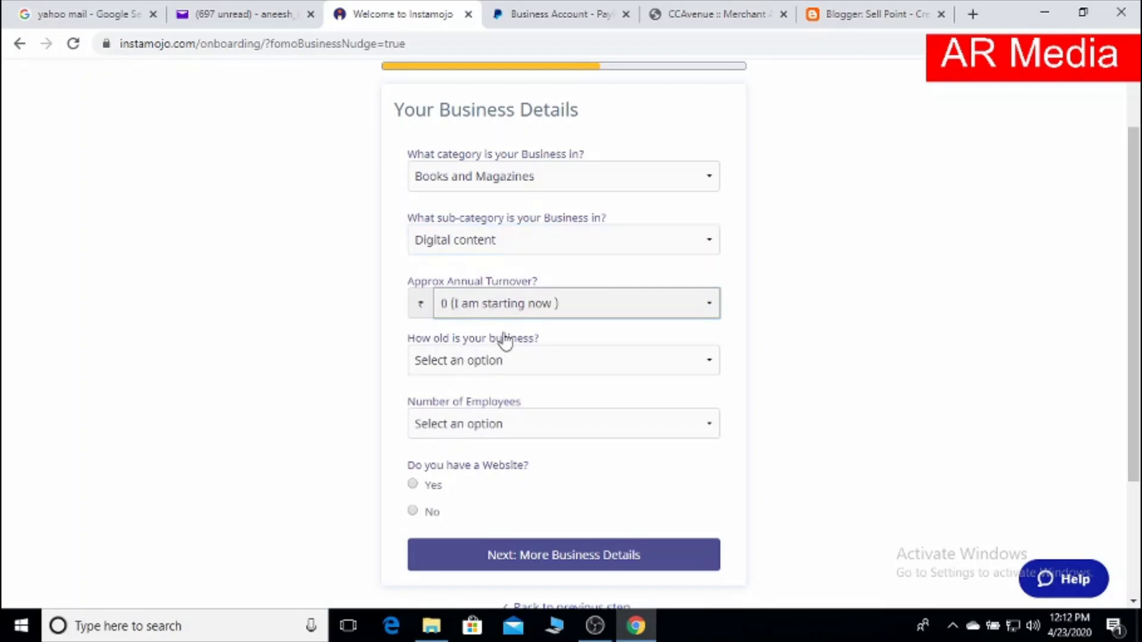
# Step: Mark the business as new with employees set to Self Employed
pyautogui.click(477, 369)
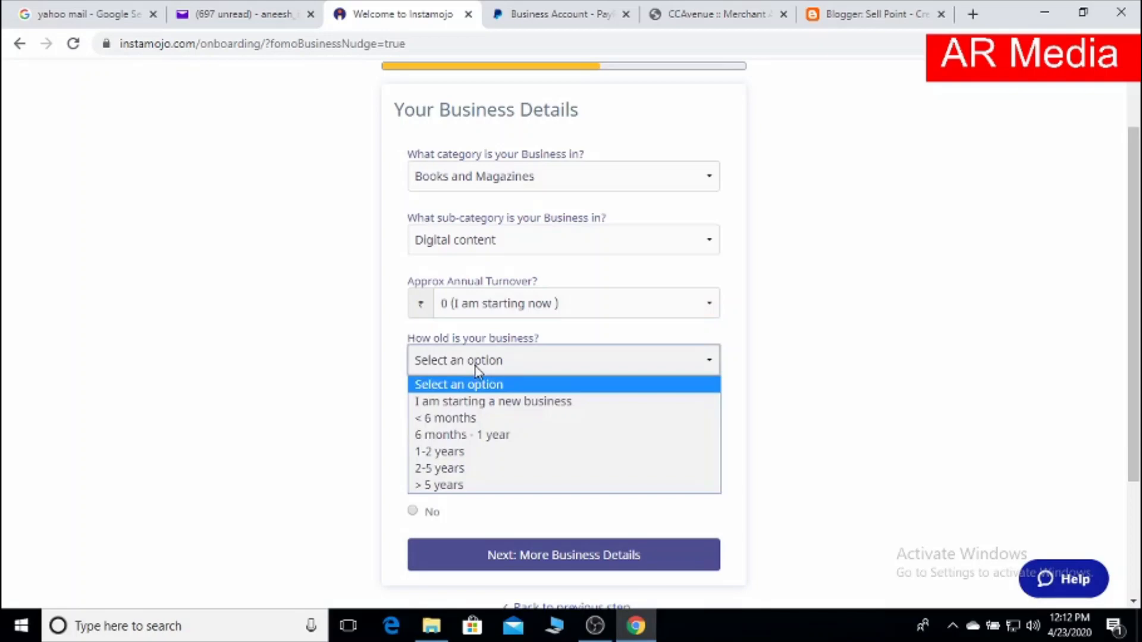
pyautogui.click(468, 403)
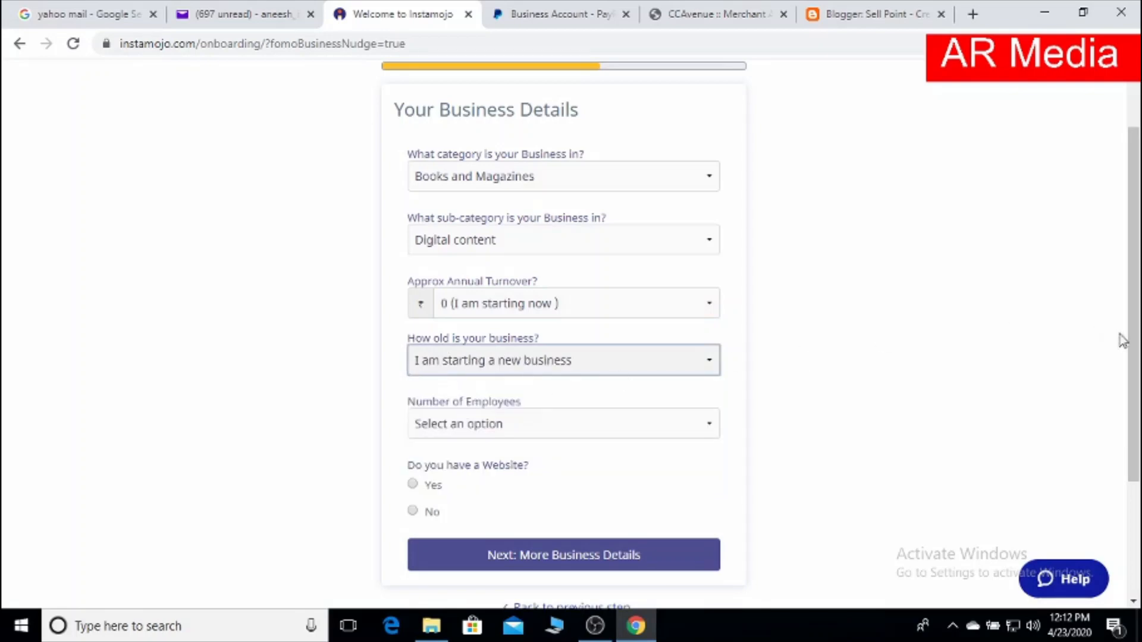
pyautogui.moveTo(1133, 350); pyautogui.dragTo(1133, 412)
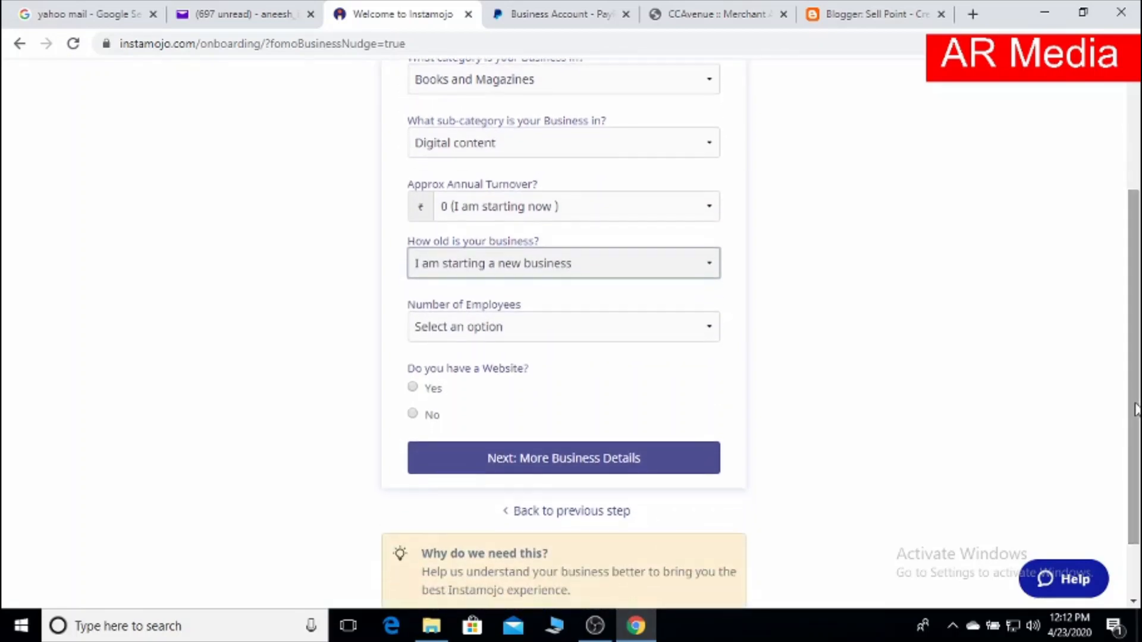
pyautogui.click(481, 338)
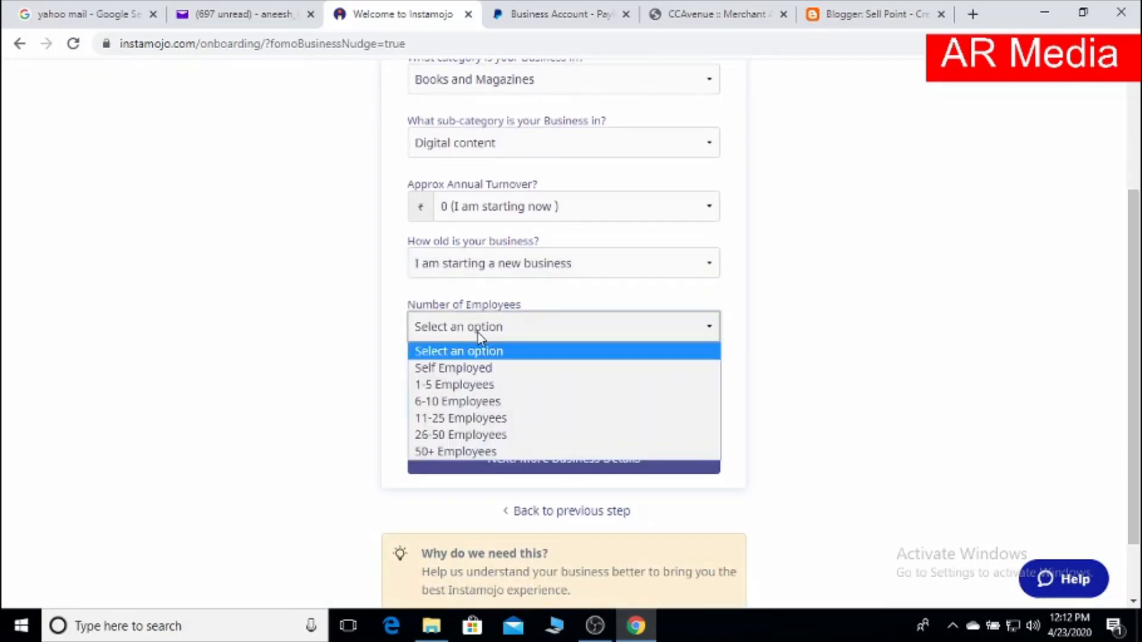
pyautogui.click(451, 367)
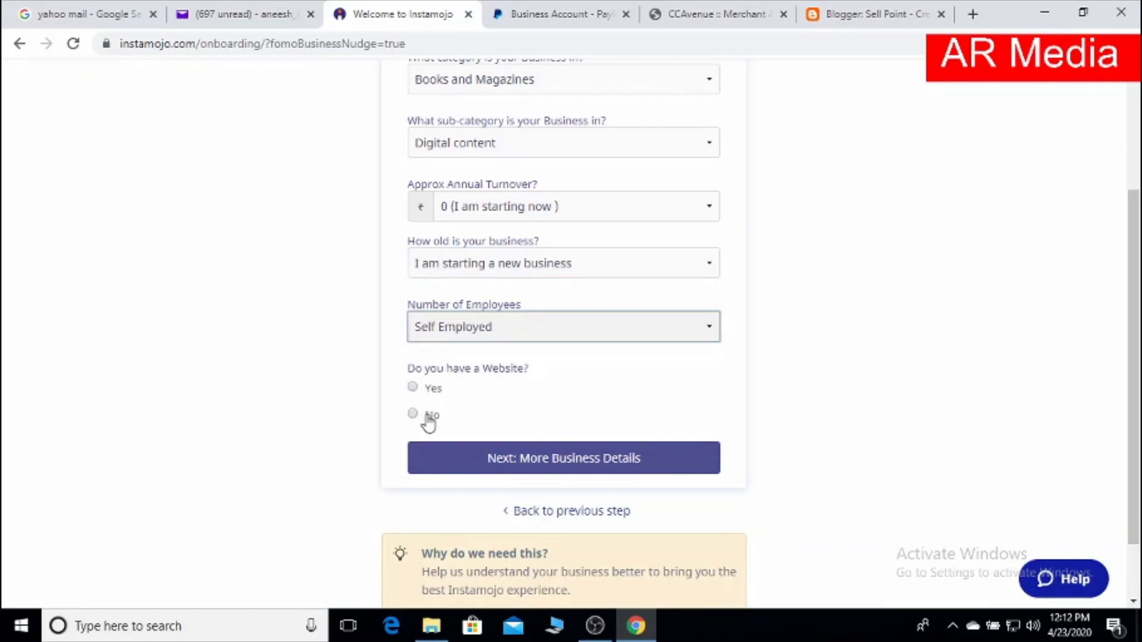
# Step: Publish the Sell Point book post, view the live blog, then return to Instamojo's form
pyautogui.click(859, 16)
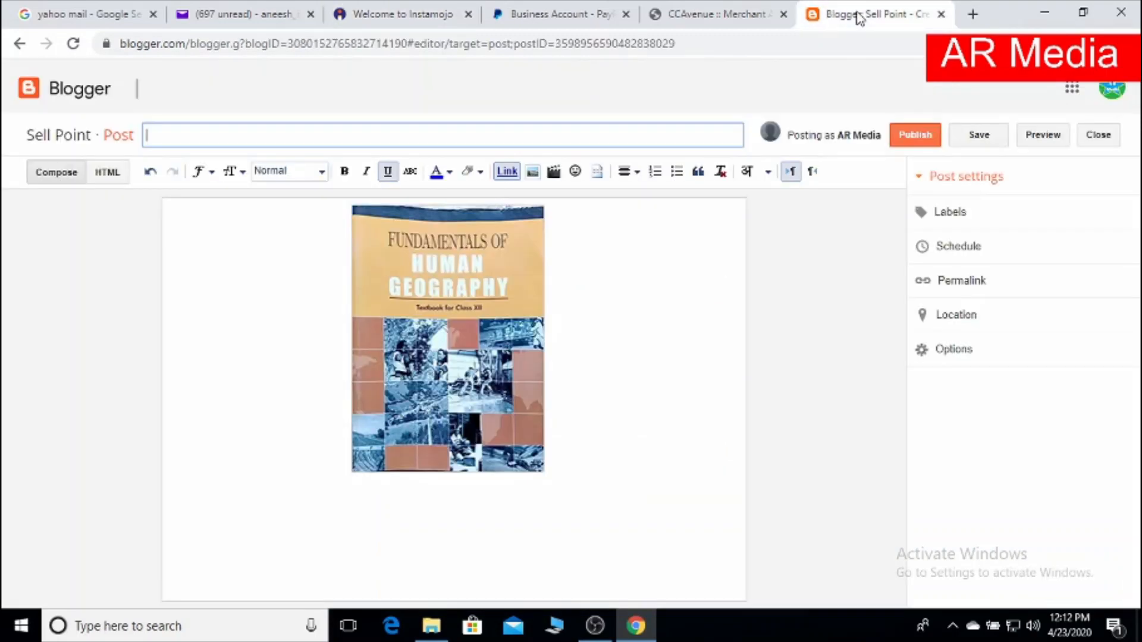
pyautogui.click(921, 147)
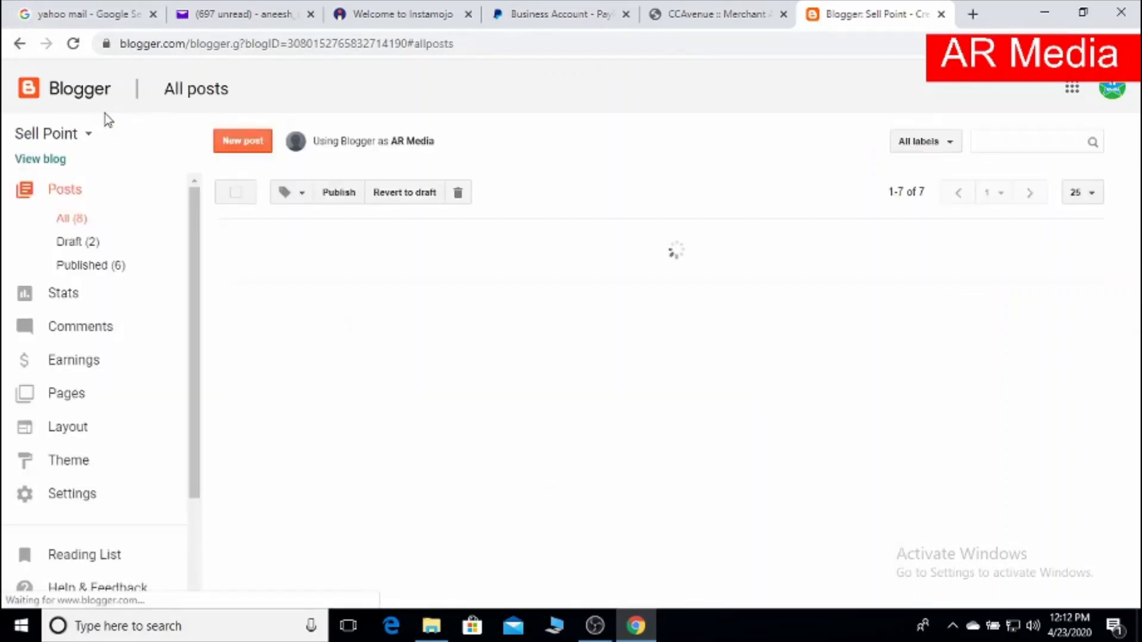
pyautogui.click(27, 161)
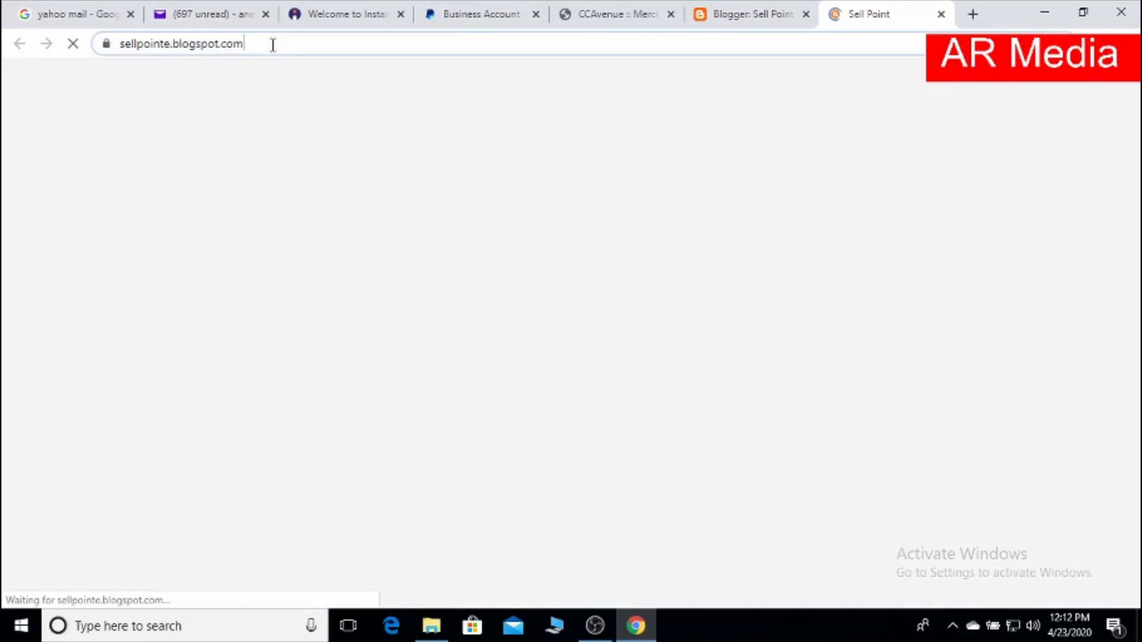
pyautogui.click(270, 44)
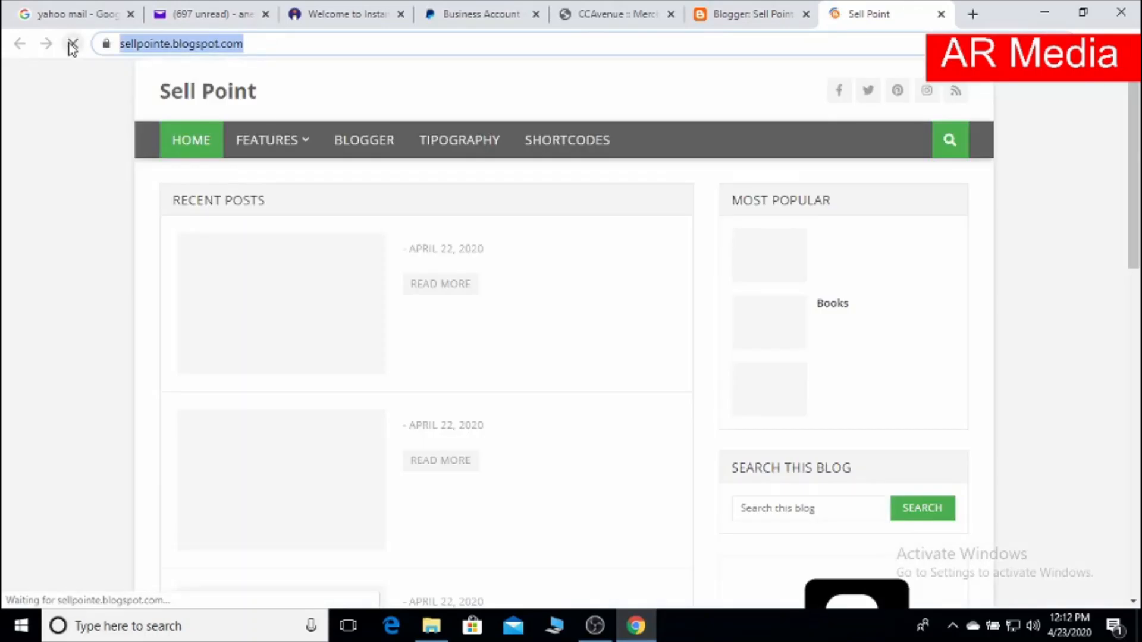
pyautogui.click(491, 15)
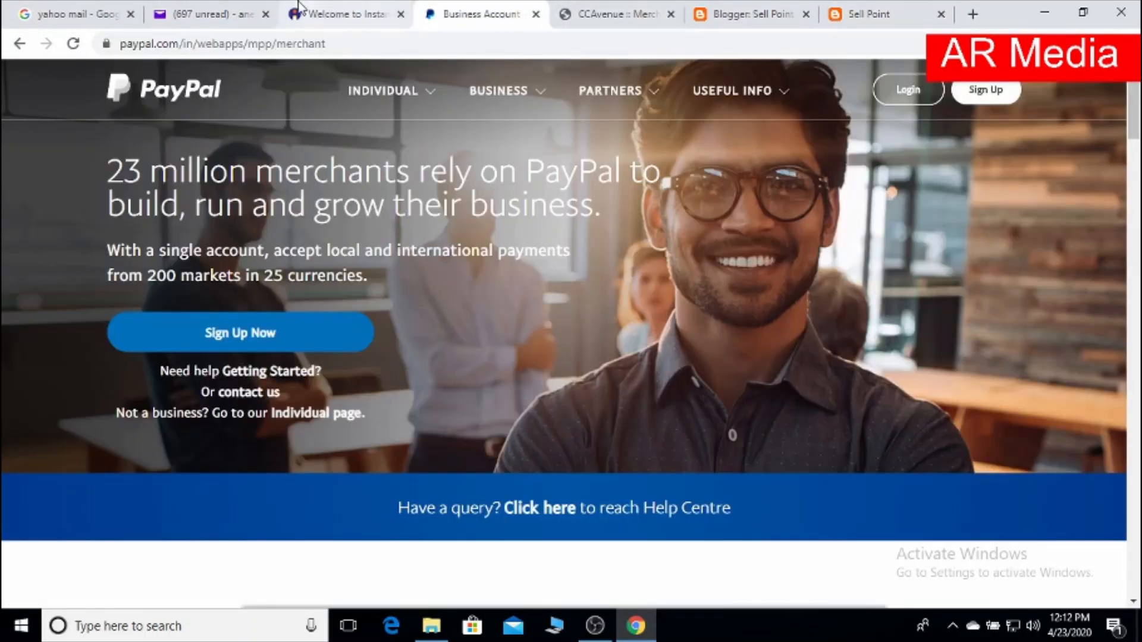
pyautogui.click(324, 13)
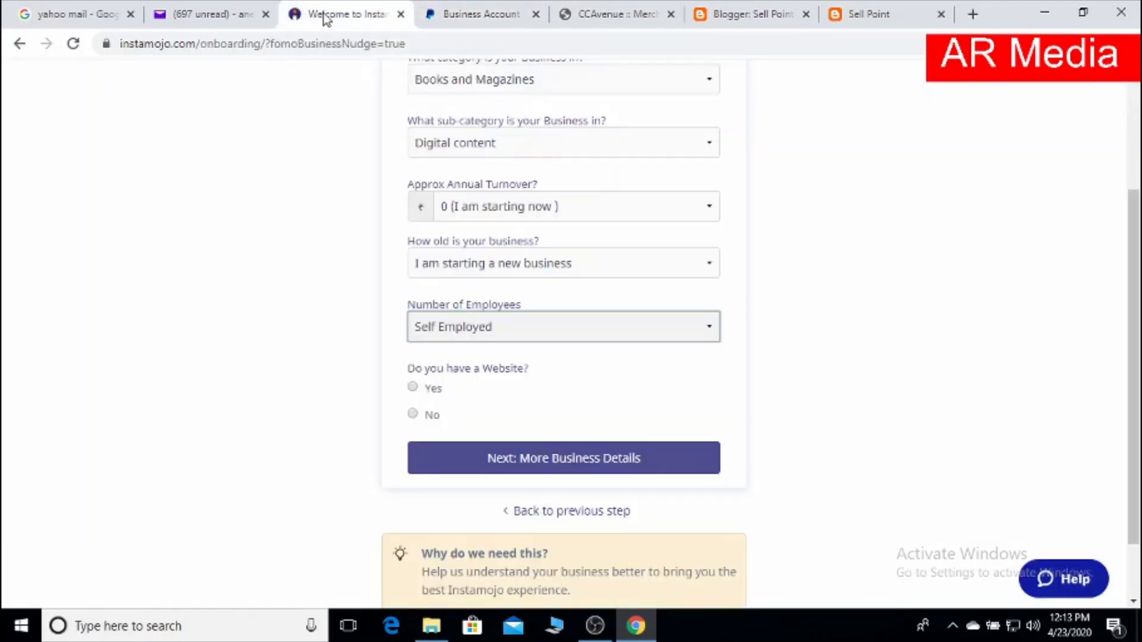
pyautogui.click(436, 395)
pyautogui.click(454, 471)
pyautogui.press('Down')
pyautogui.press('Down')
pyautogui.press('Return')
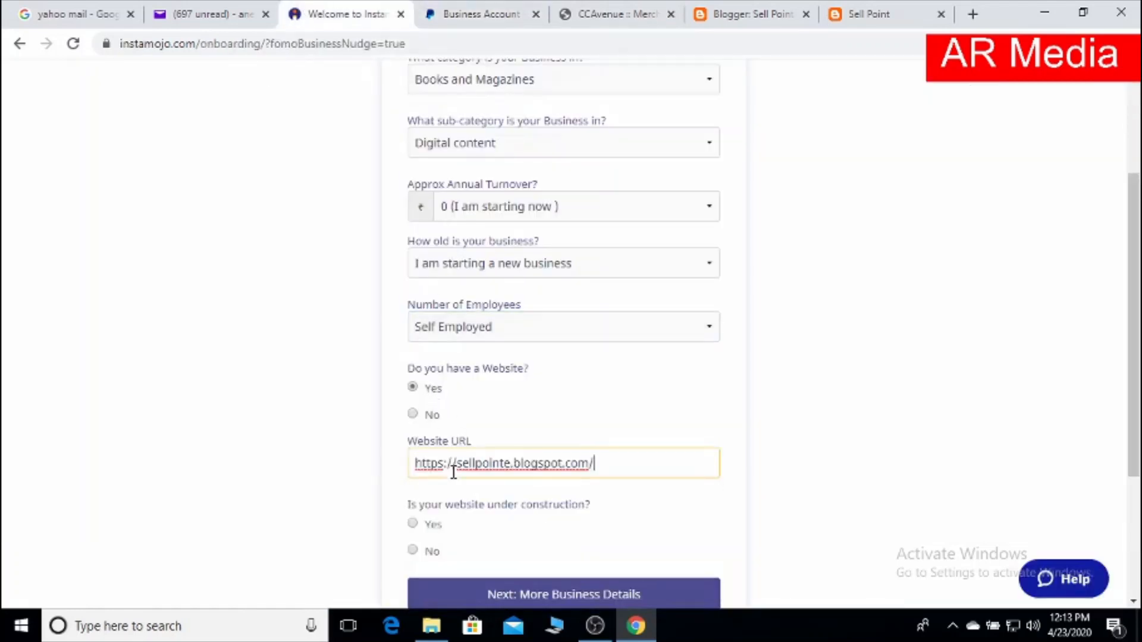
pyautogui.press('BackSpace')
pyautogui.click(431, 558)
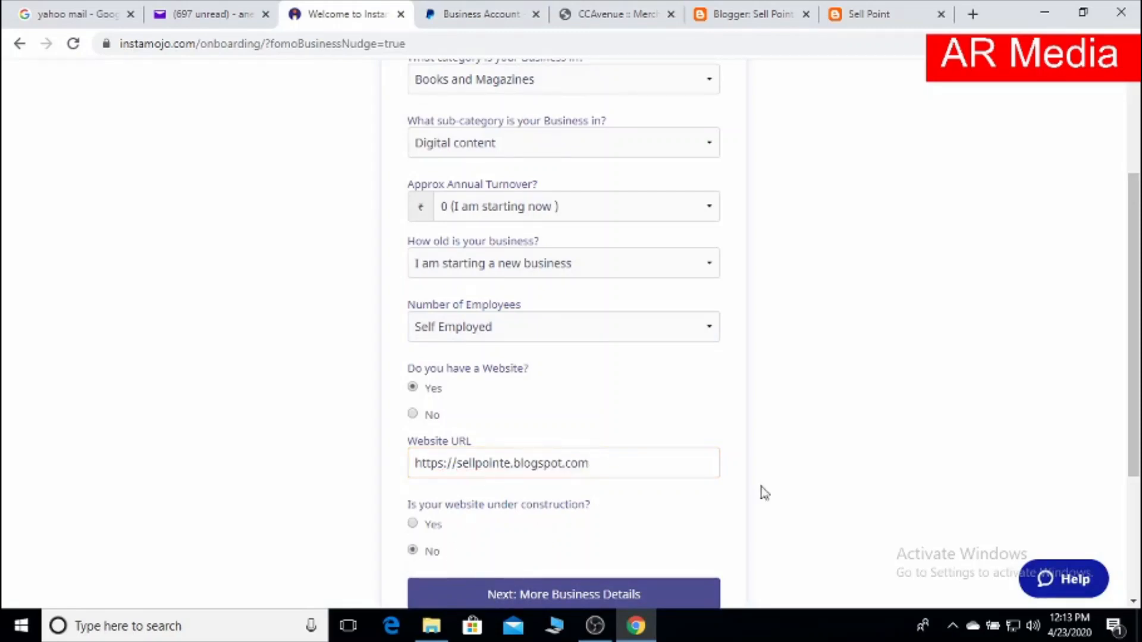
pyautogui.moveTo(1136, 418); pyautogui.dragTo(1134, 495)
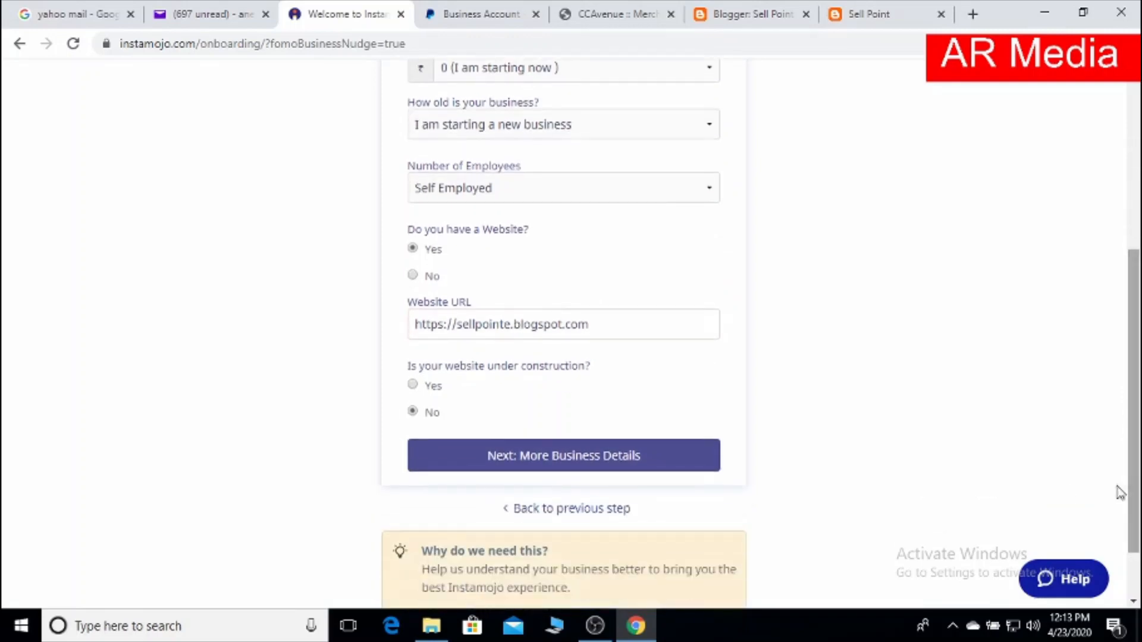
pyautogui.click(561, 462)
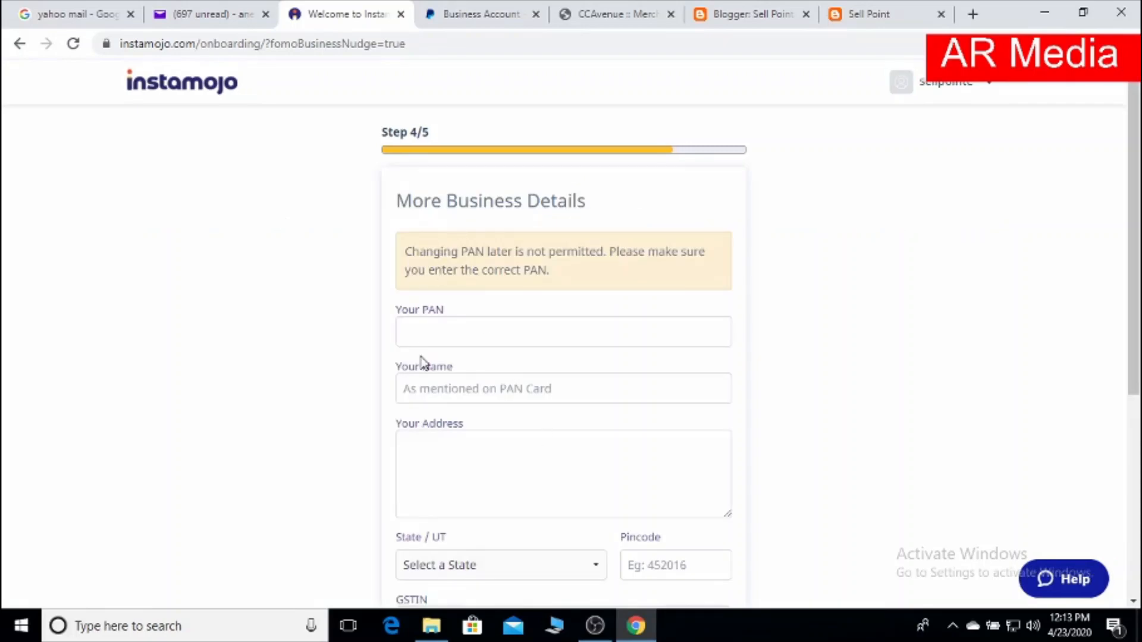
# Step: Enter the PAN and the owner's name on the More Business Details form
pyautogui.click(425, 335)
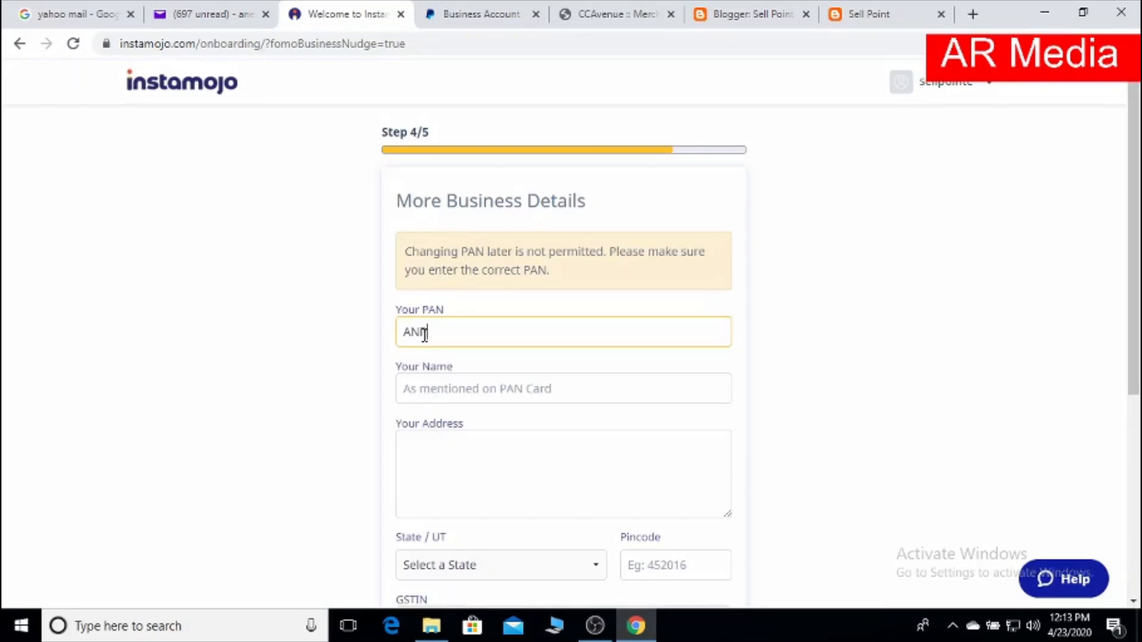
pyautogui.click(451, 388)
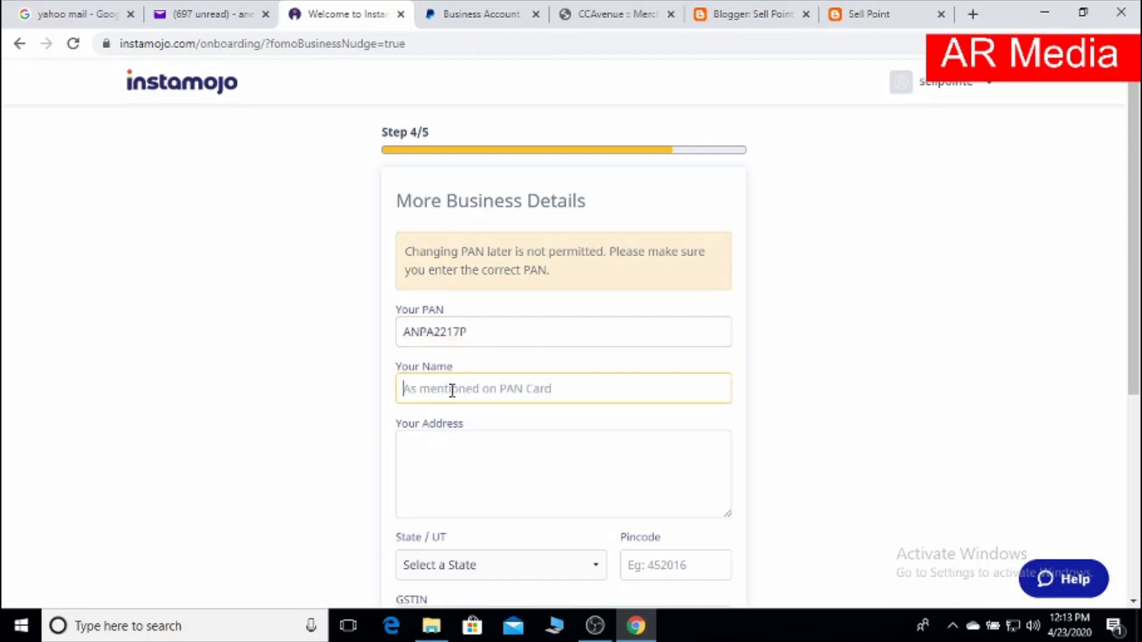
pyautogui.write('ANEESH')
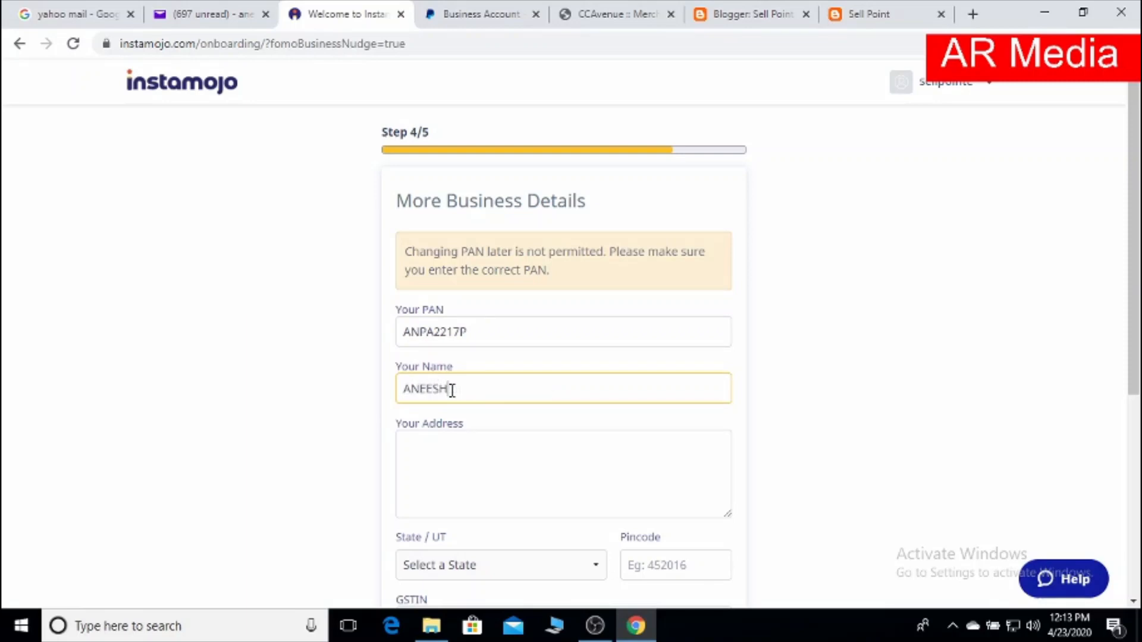
# Step: Choose Kerala as the state, enter the pincode, and attempt to continue to Bank Details
pyautogui.click(430, 465)
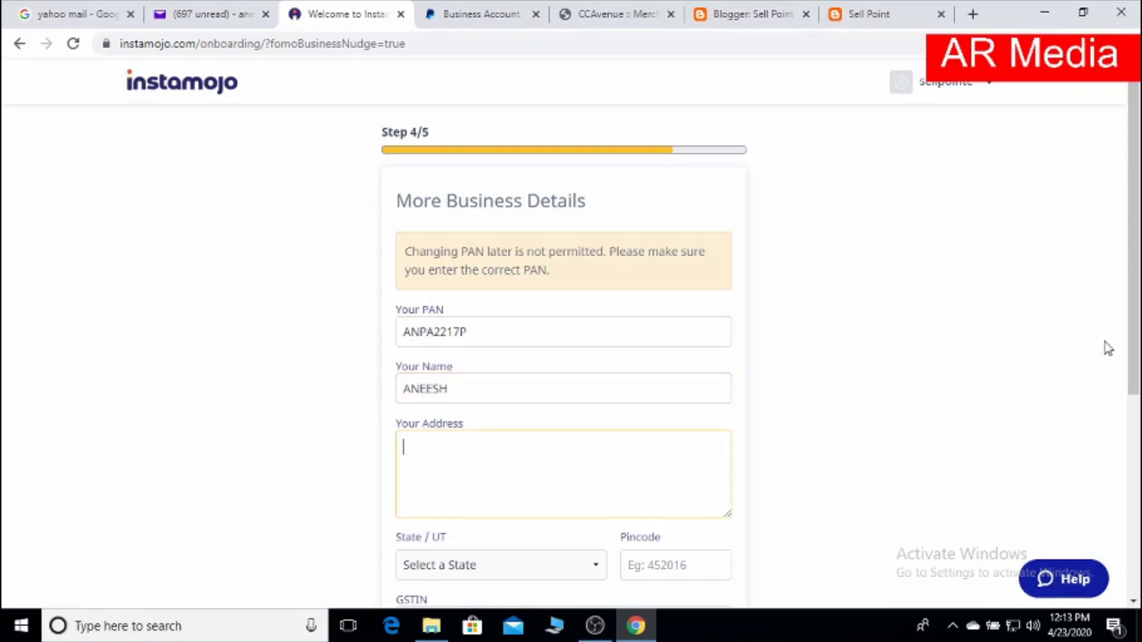
pyautogui.moveTo(1133, 350); pyautogui.dragTo(1133, 453)
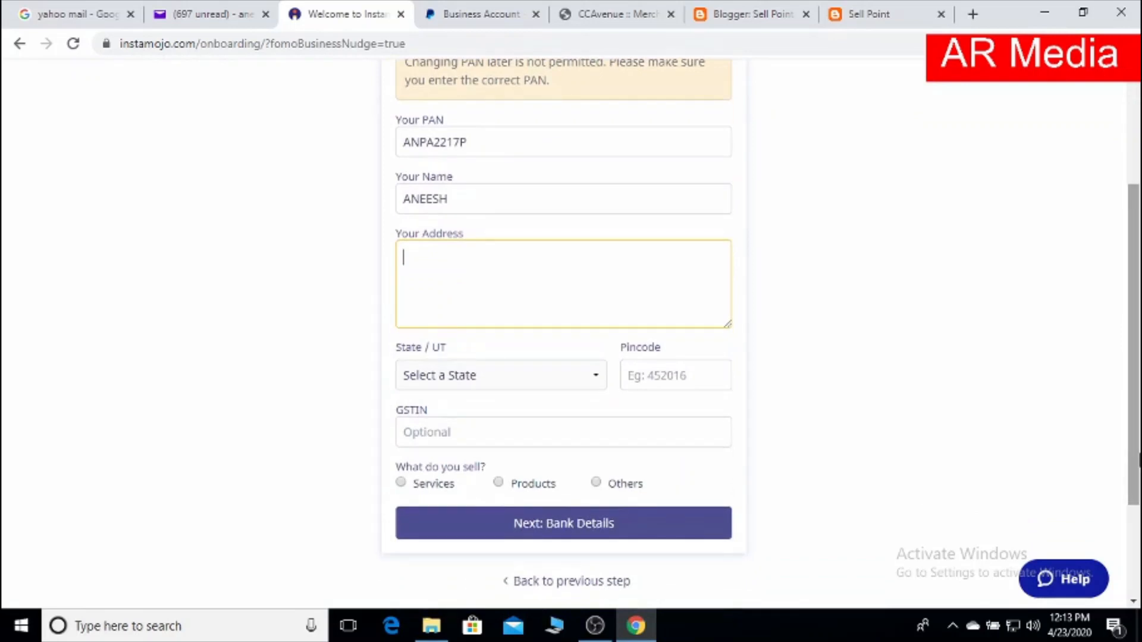
pyautogui.click(494, 377)
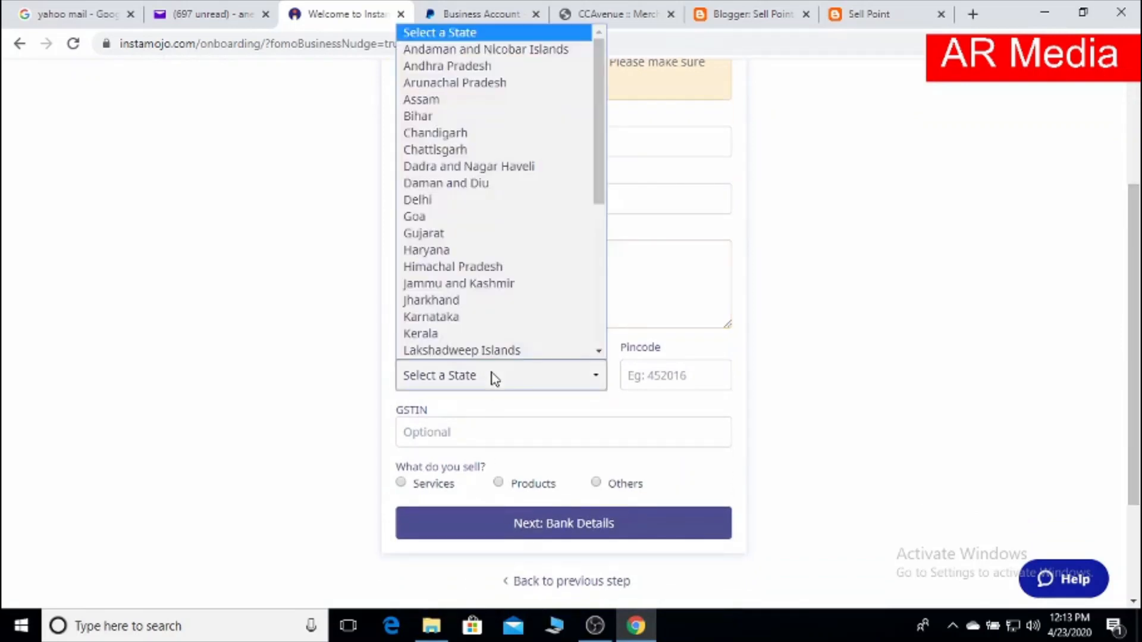
pyautogui.press('k')
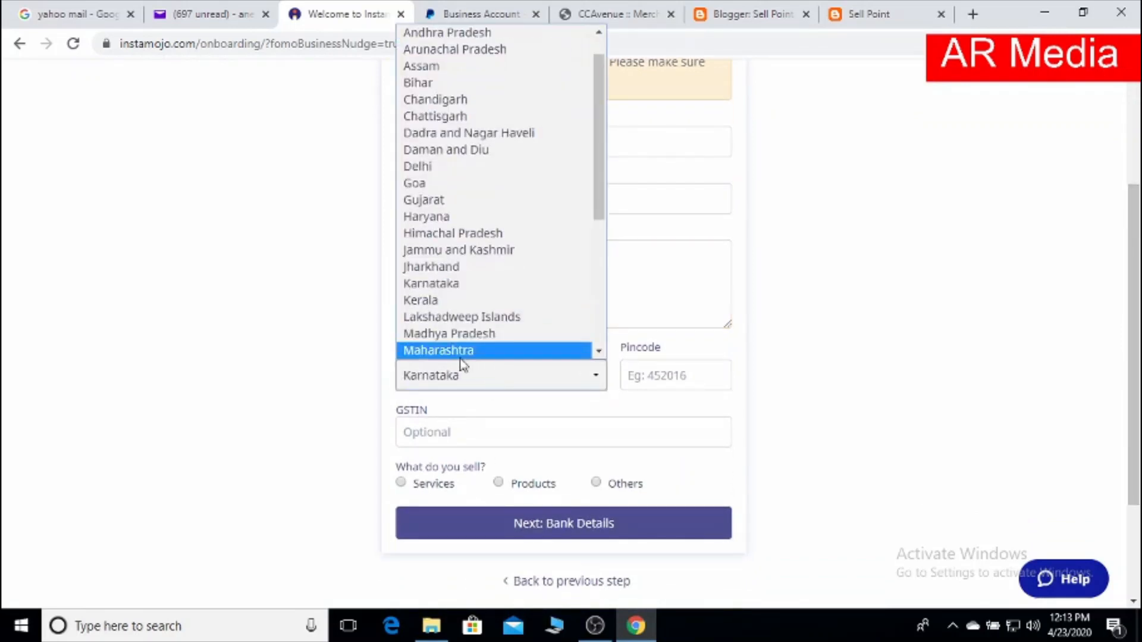
pyautogui.click(442, 300)
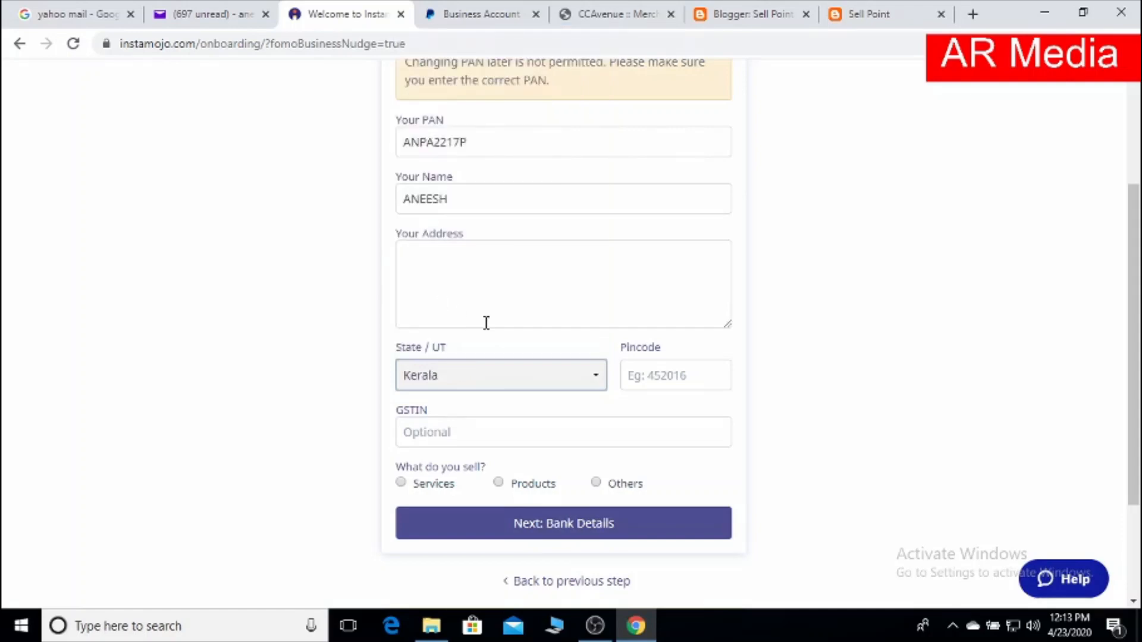
pyautogui.click(661, 379)
pyautogui.write('678967')
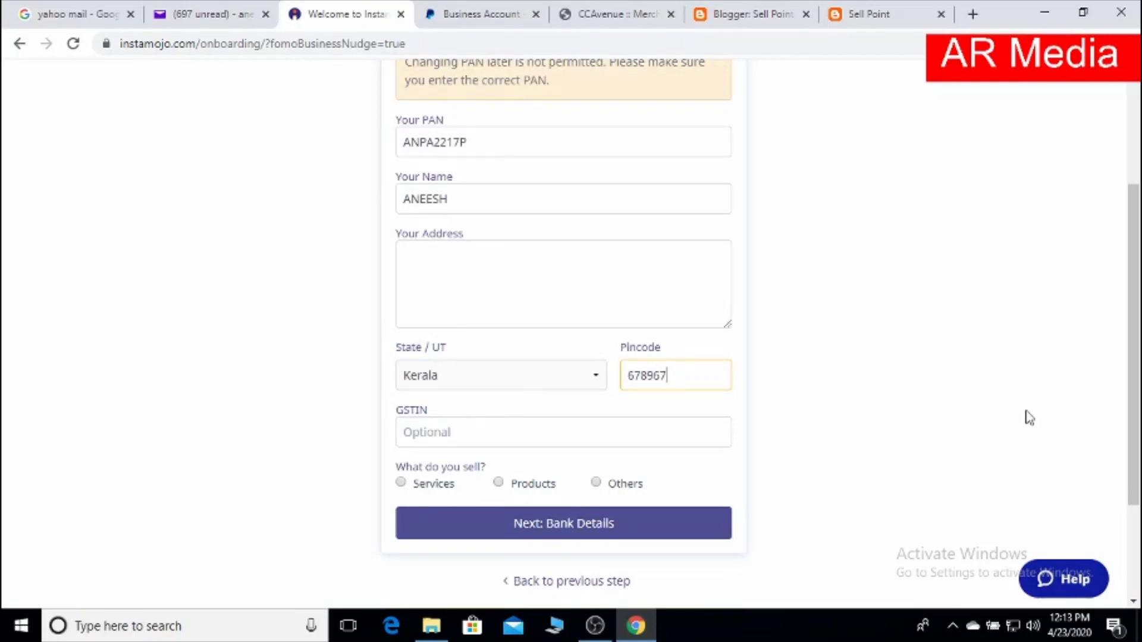
pyautogui.scroll(-1, 1137, 419)
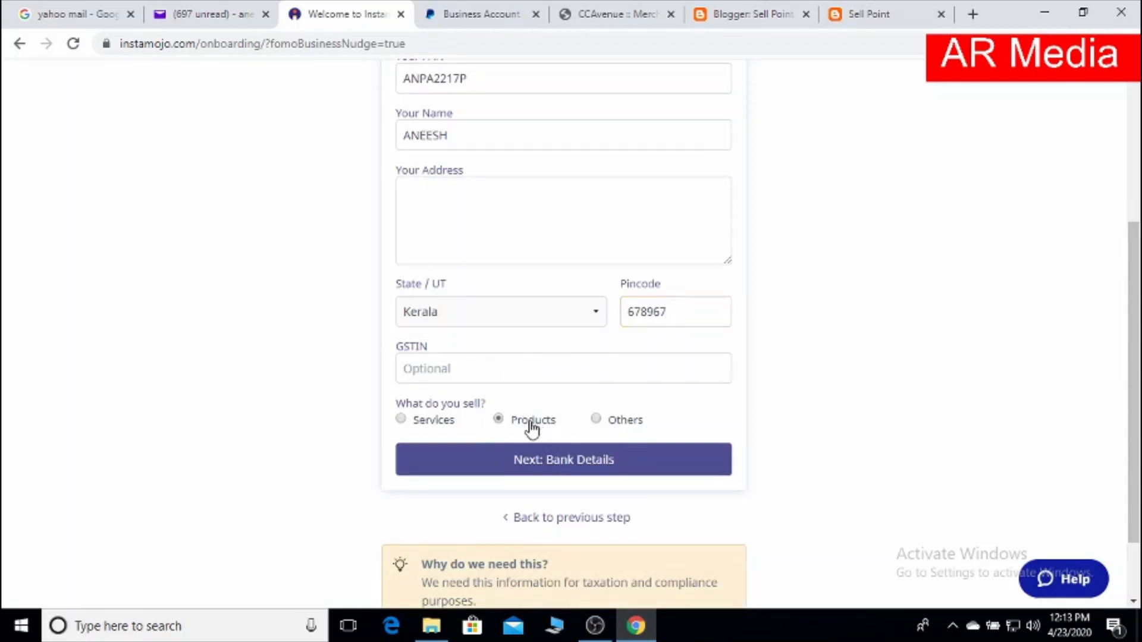
pyautogui.click(523, 461)
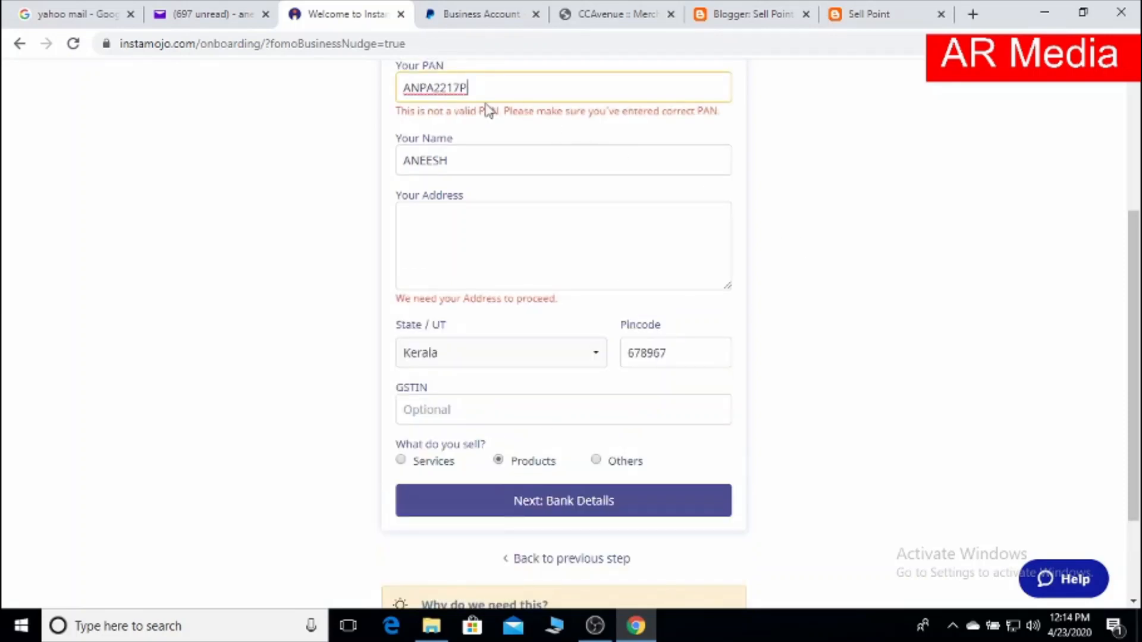
# Step: Fix a digit in the PAN, fill in an address, and retry continuing to Bank Details
pyautogui.click(459, 88)
pyautogui.press('BackSpace')
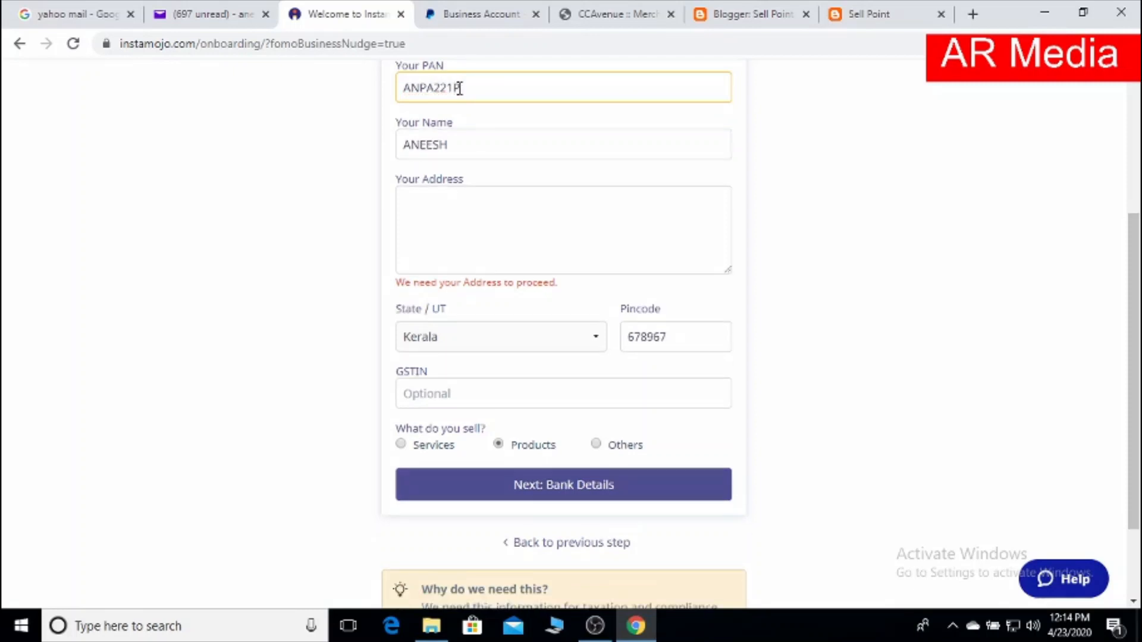
pyautogui.write('6')
pyautogui.click(489, 217)
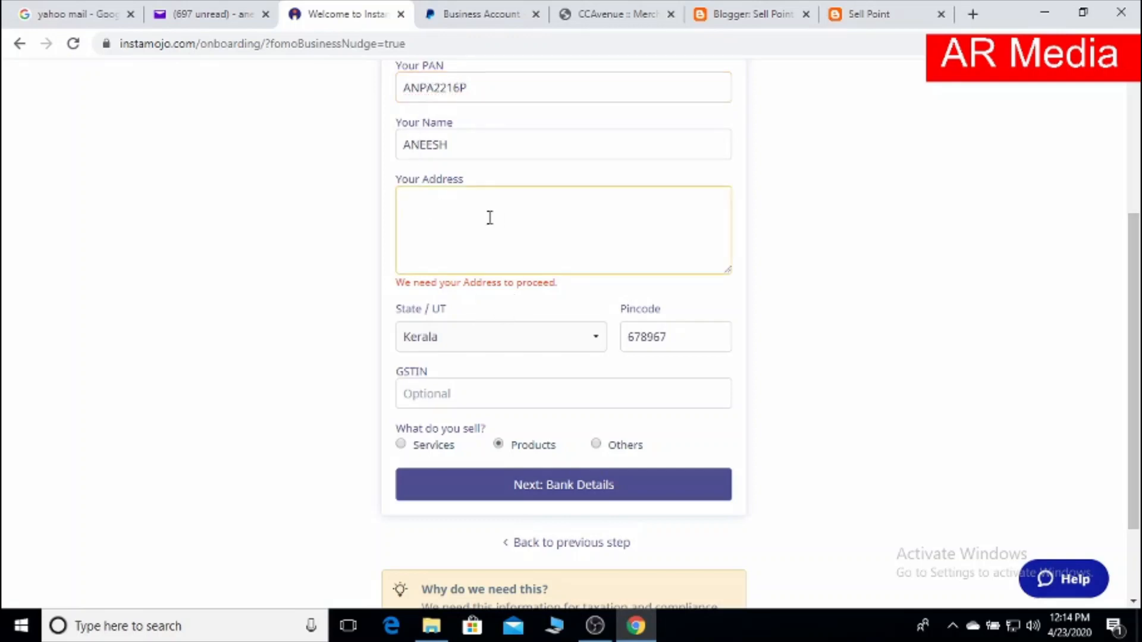
pyautogui.write('DFDF')
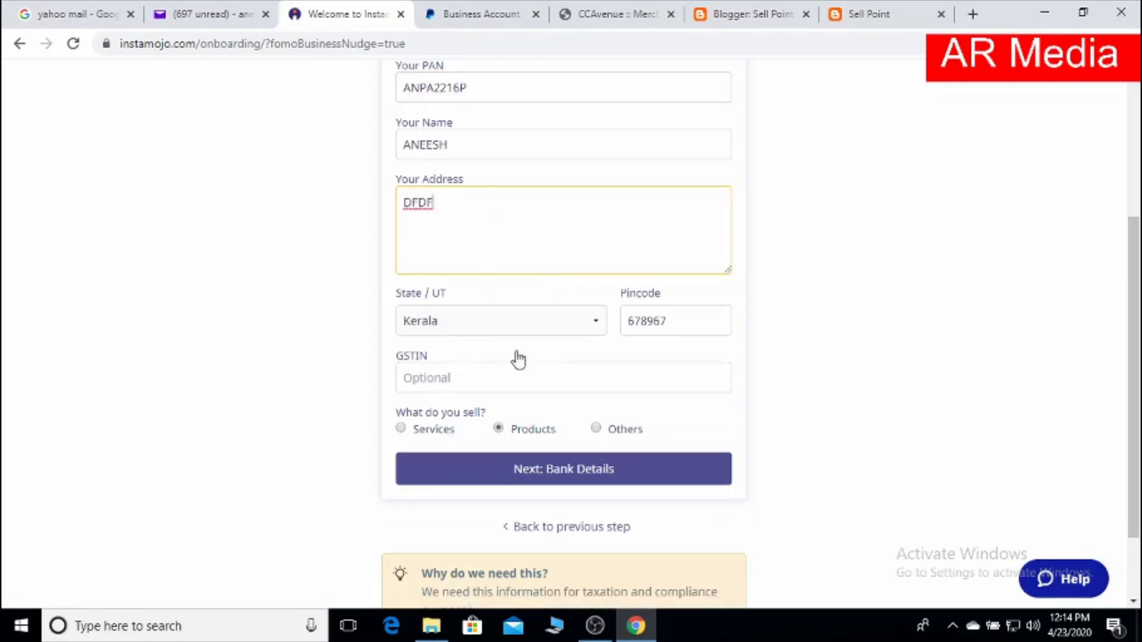
pyautogui.click(507, 479)
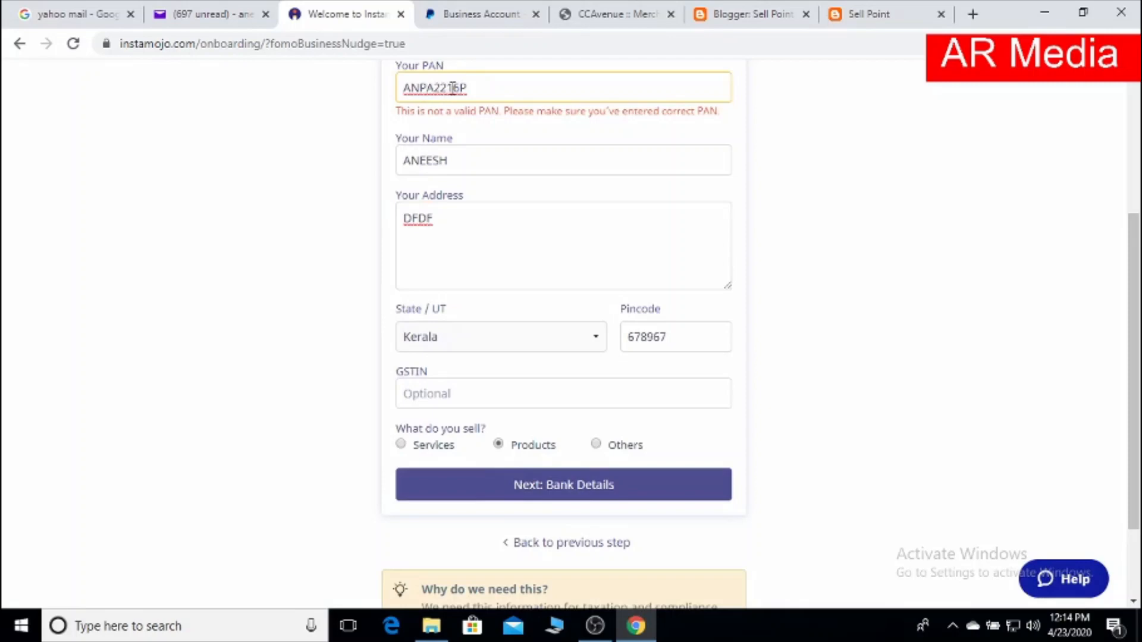
# Step: Correct the PAN's remaining characters and advance to Step 5/5, Bank Account Details
pyautogui.click(421, 88)
pyautogui.write('P')
pyautogui.press('BackSpace')
pyautogui.write('Y')
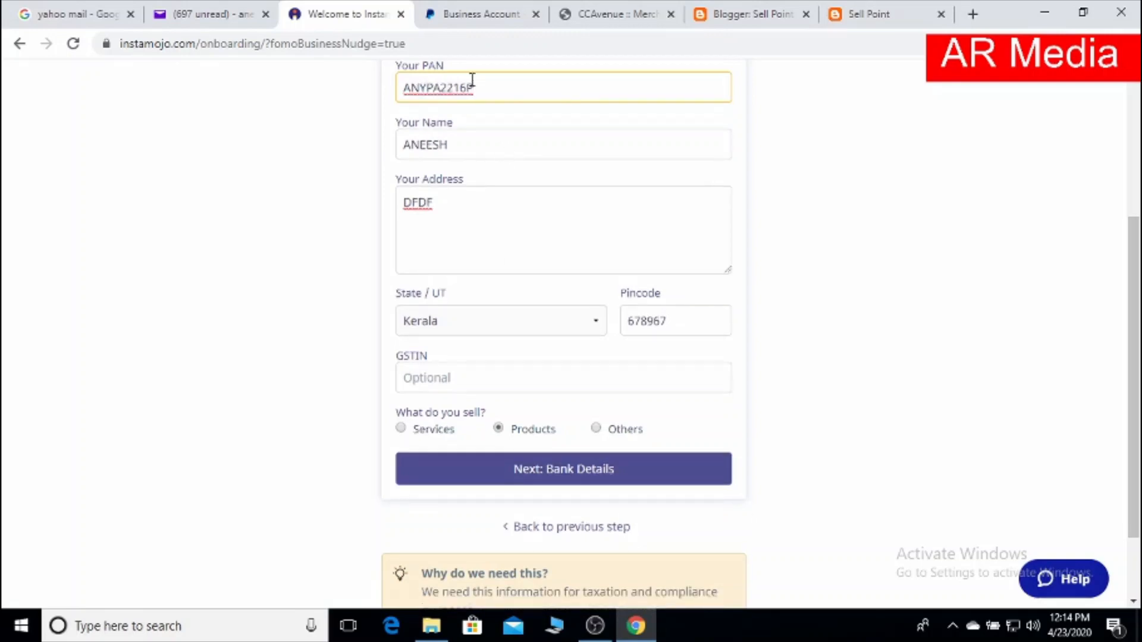
pyautogui.press('BackSpace')
pyautogui.press('BackSpace')
pyautogui.click(575, 474)
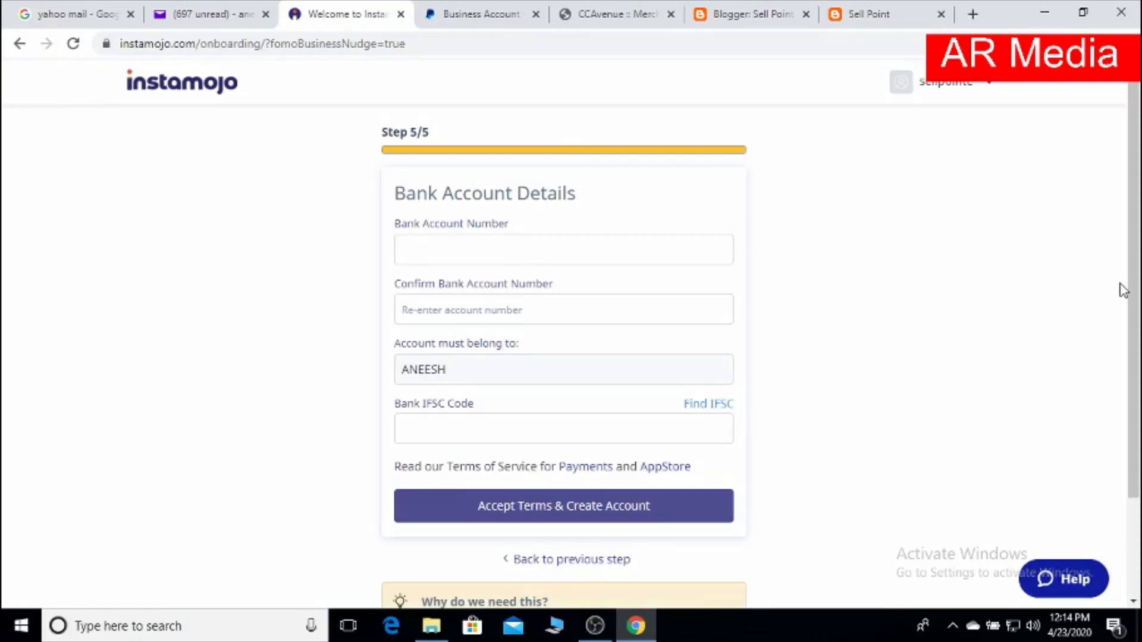
# Step: Enter the bank account number and retype it in the confirmation field
pyautogui.scroll(-1, 1132, 296)
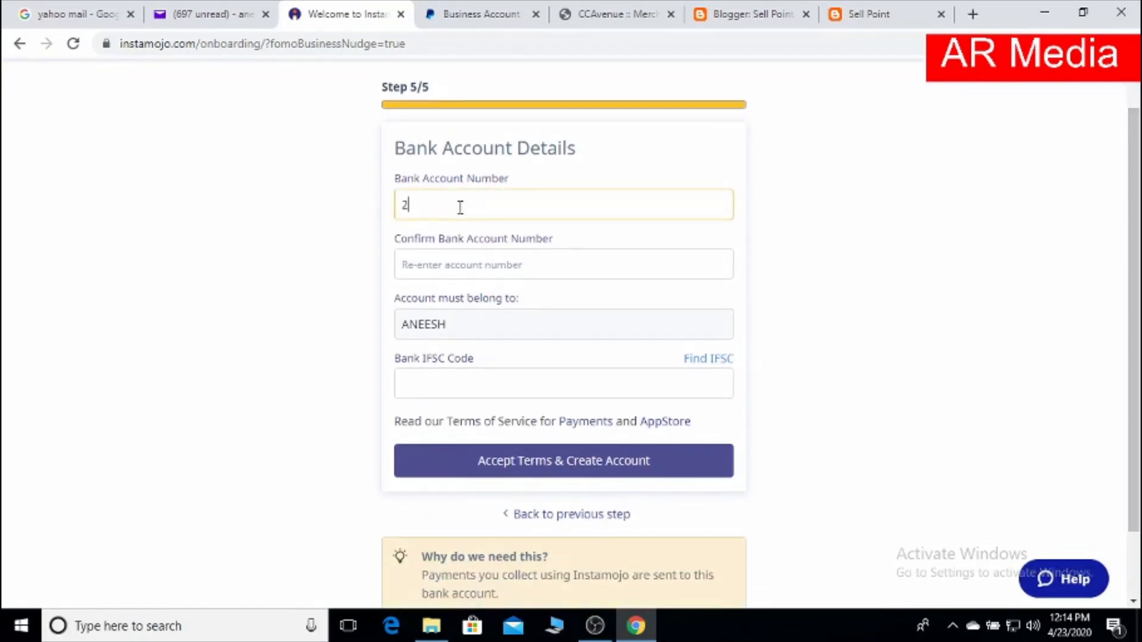
pyautogui.click(460, 207)
pyautogui.click(428, 274)
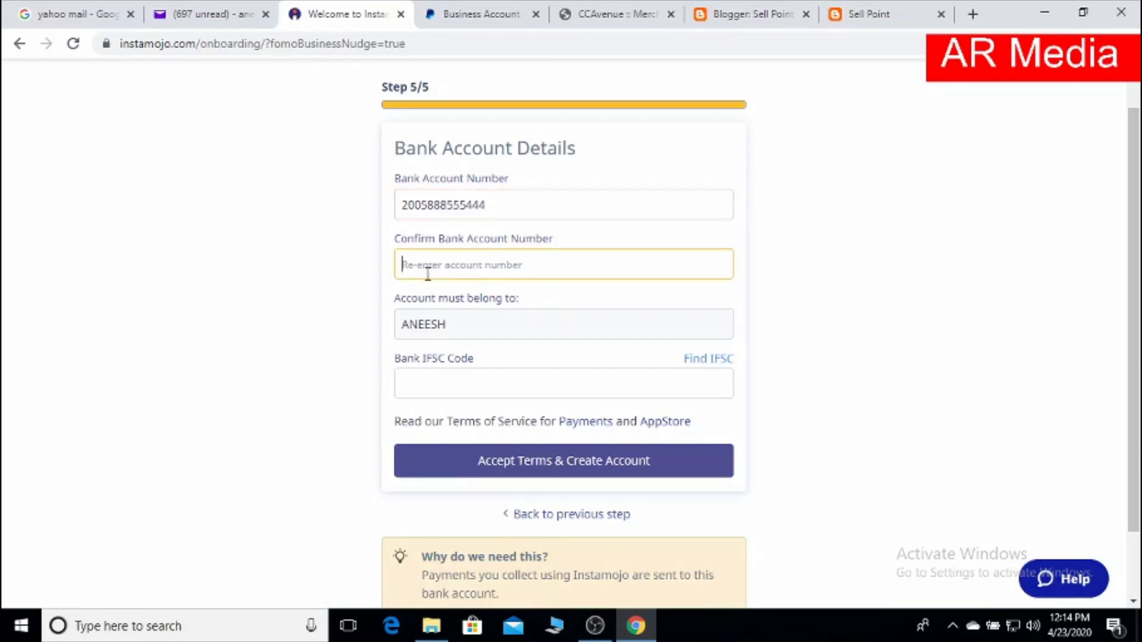
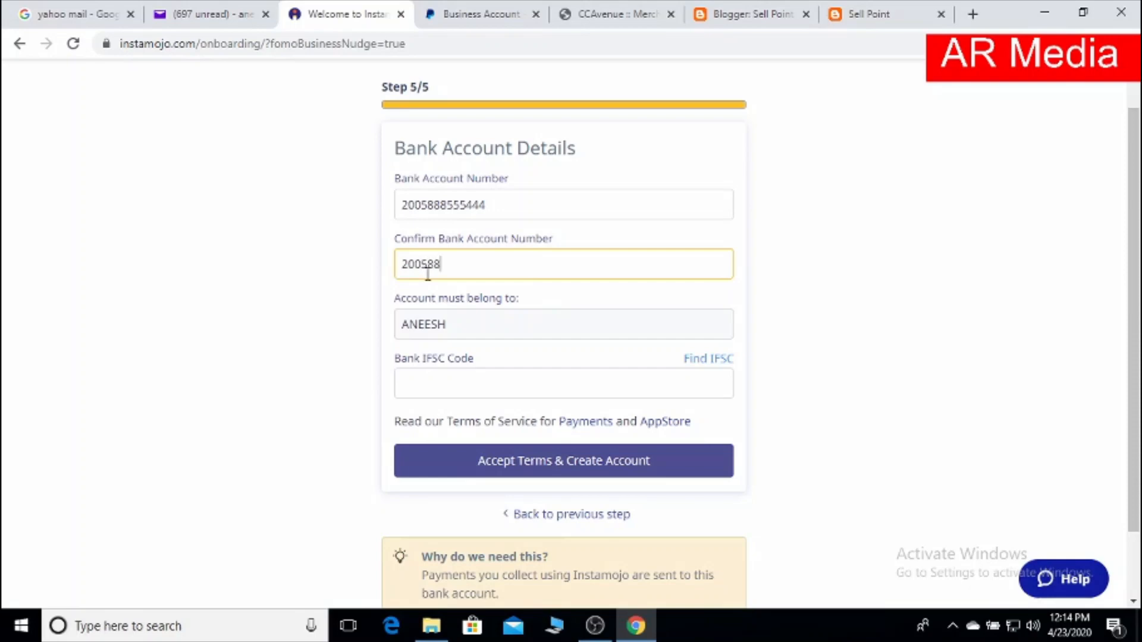
# Step: Enter the branch's IFSC code in the Bank IFSC Code field, correcting a mistyped digit
pyautogui.click(424, 383)
pyautogui.write('SBI')
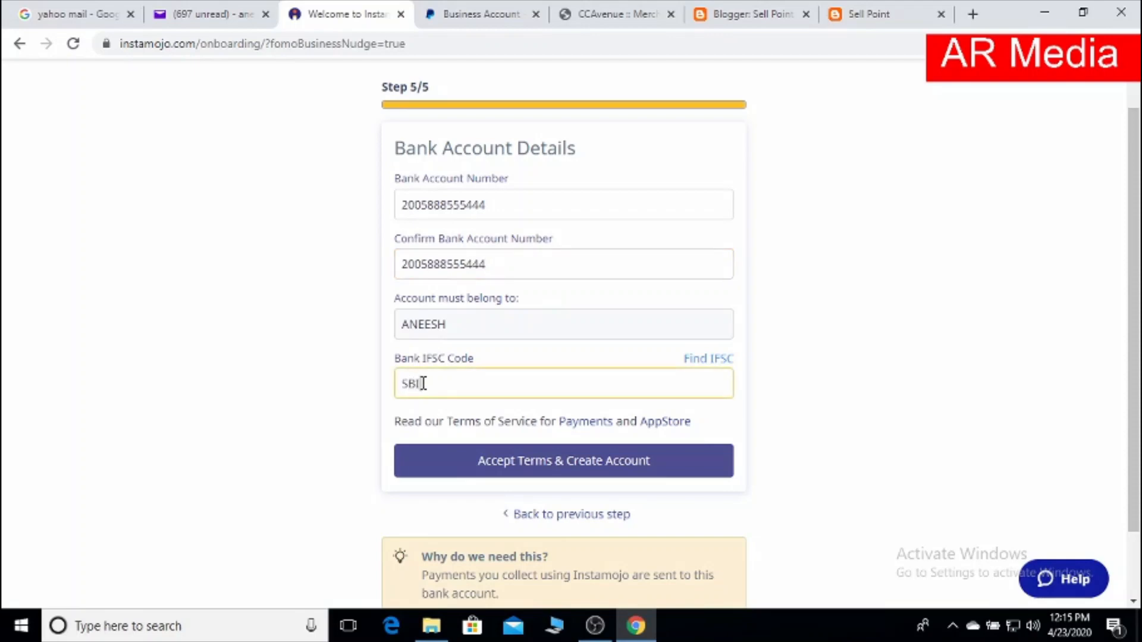
pyautogui.write('N2')
pyautogui.press('BackSpace')
pyautogui.write('0005678')
# Step: Accept the terms, switch Pass Instamojo fee to customer off, and go to the dashboard
pyautogui.click(511, 461)
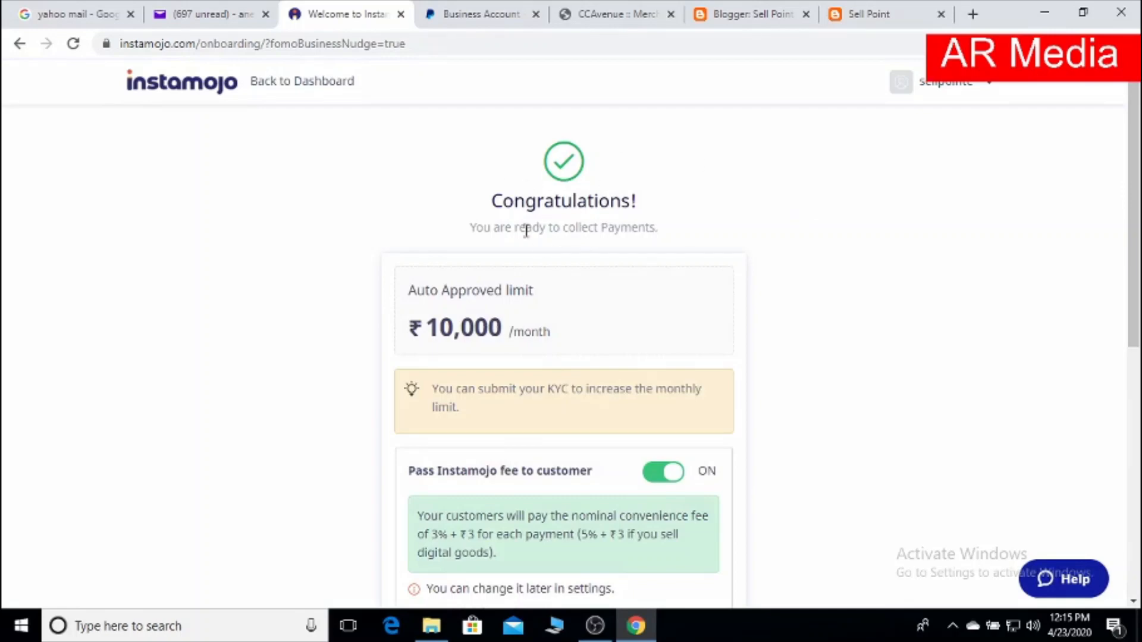
pyautogui.click(657, 472)
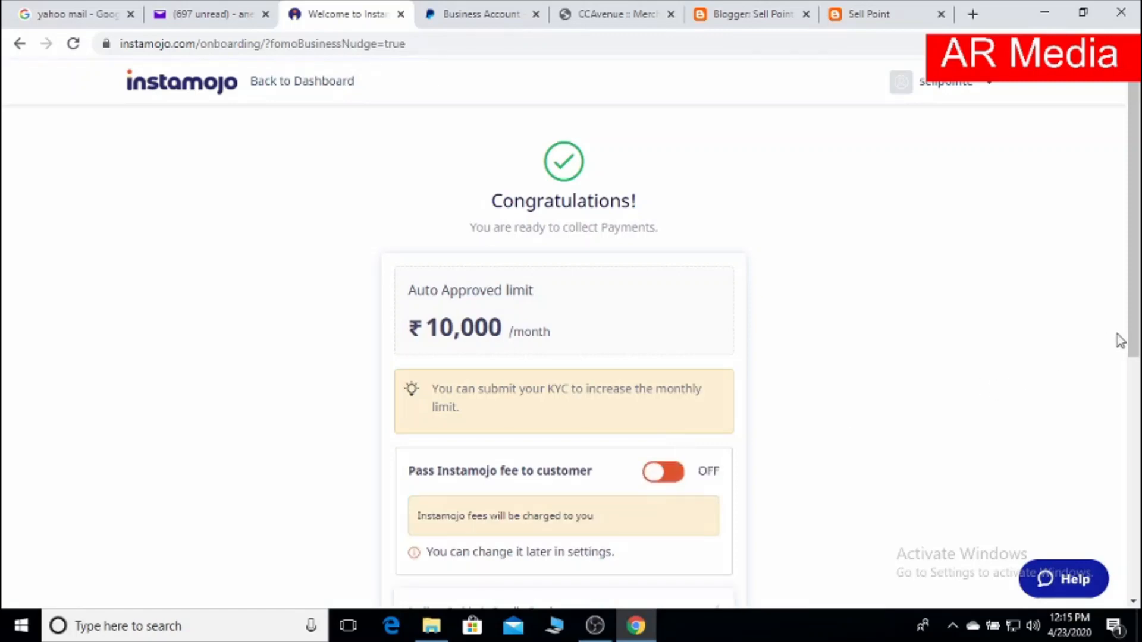
pyautogui.moveTo(1134, 342); pyautogui.dragTo(1112, 625)
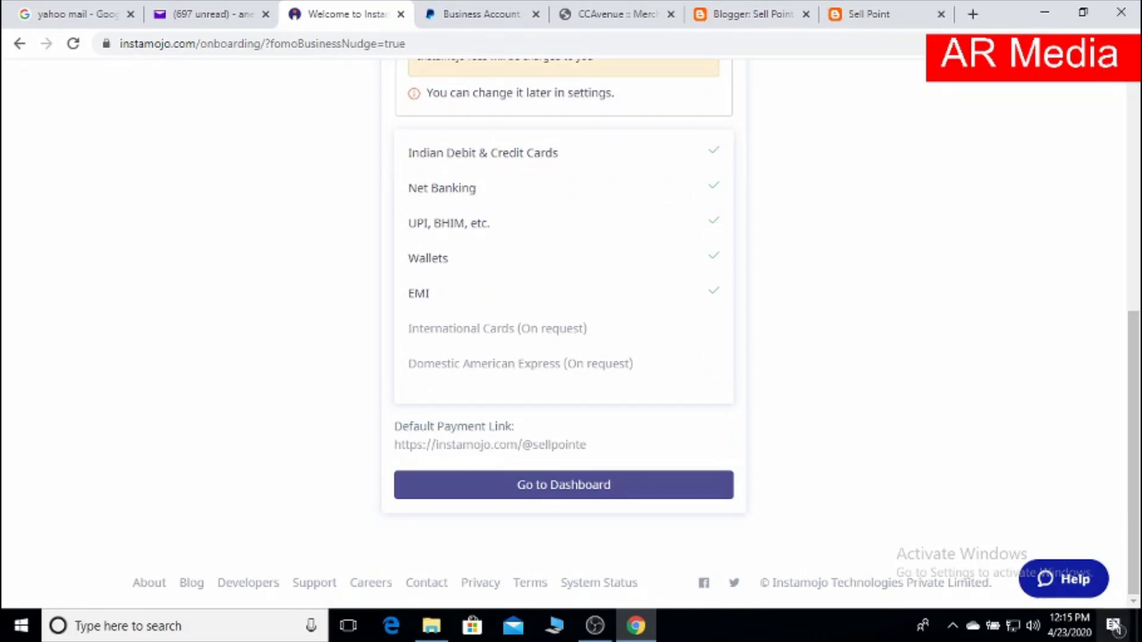
pyautogui.click(569, 497)
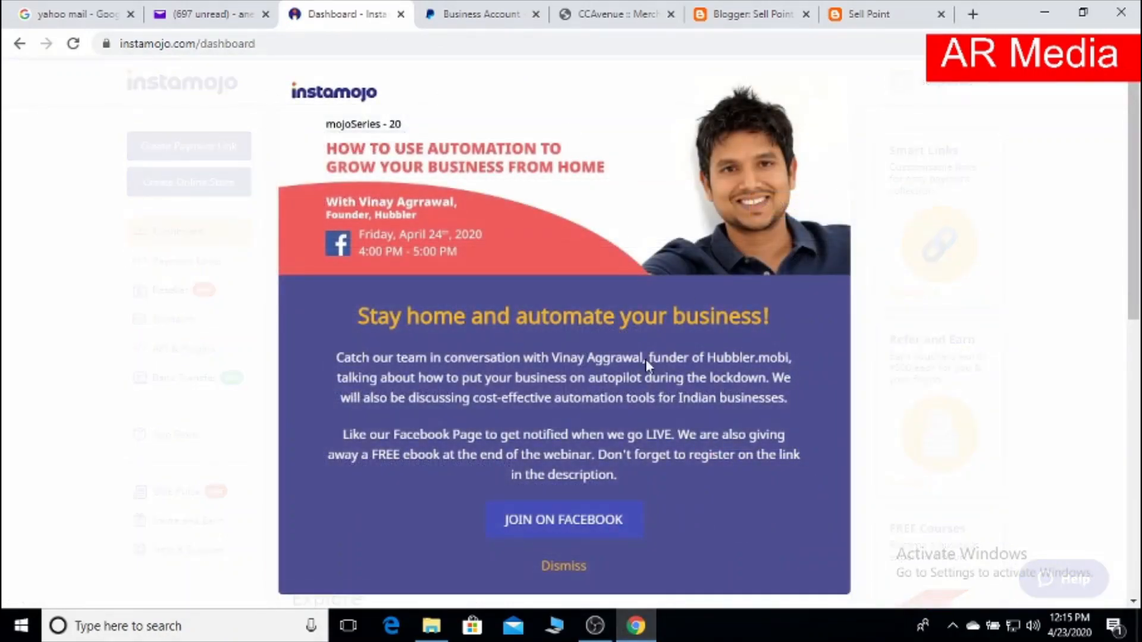
# Step: Dismiss the webinar popup and create a payment link with purpose BOOKS and amount 200
pyautogui.click(568, 568)
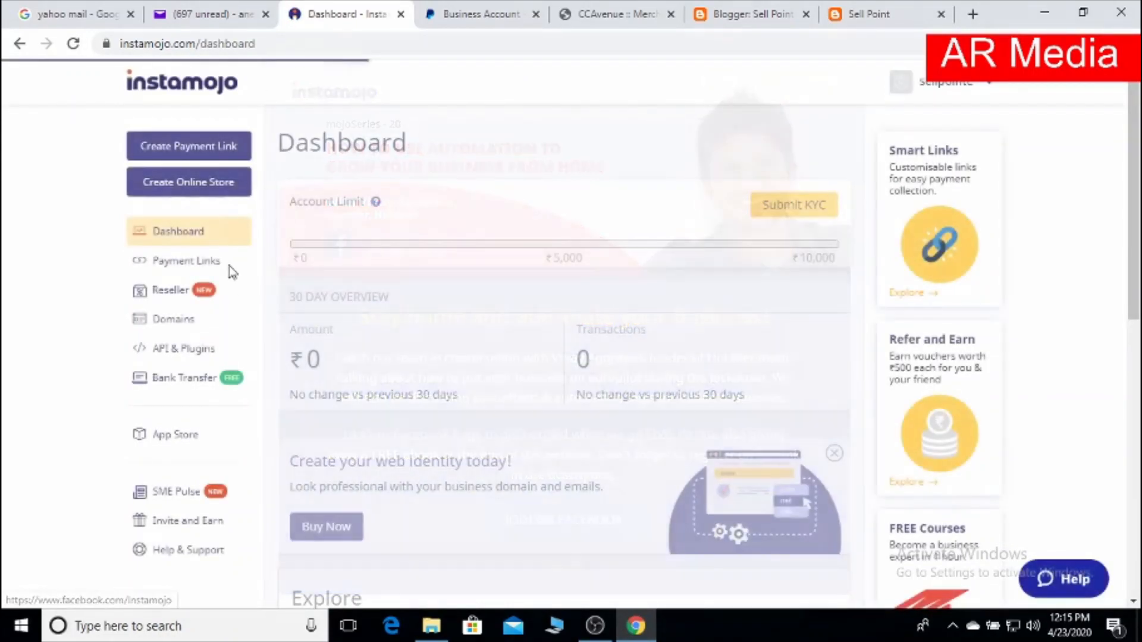
pyautogui.click(186, 156)
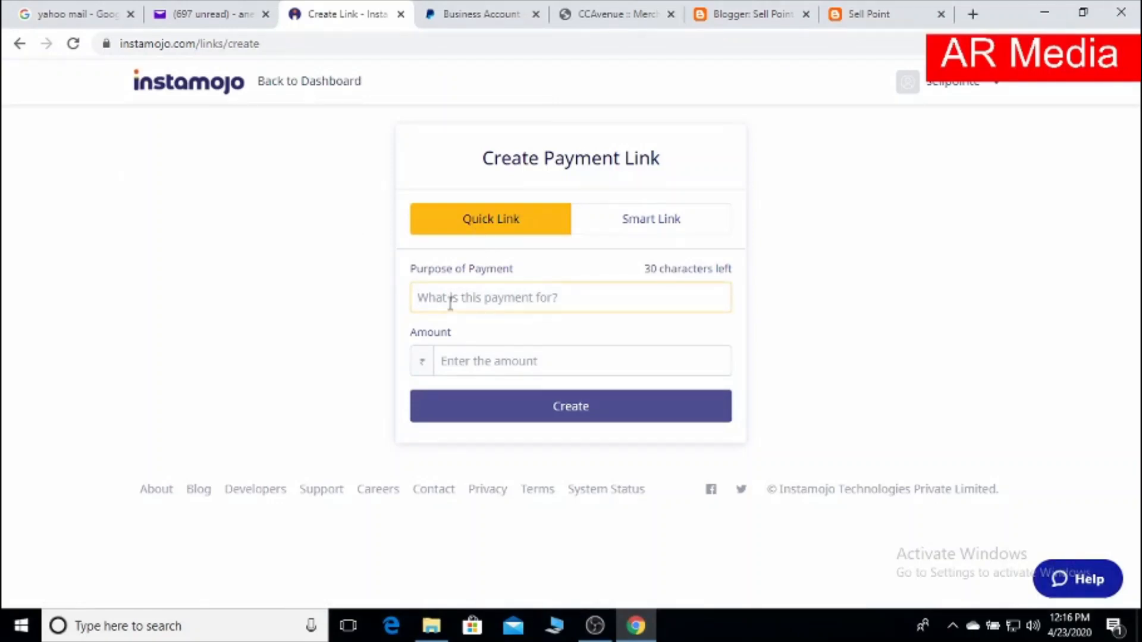
pyautogui.write('BOOKS')
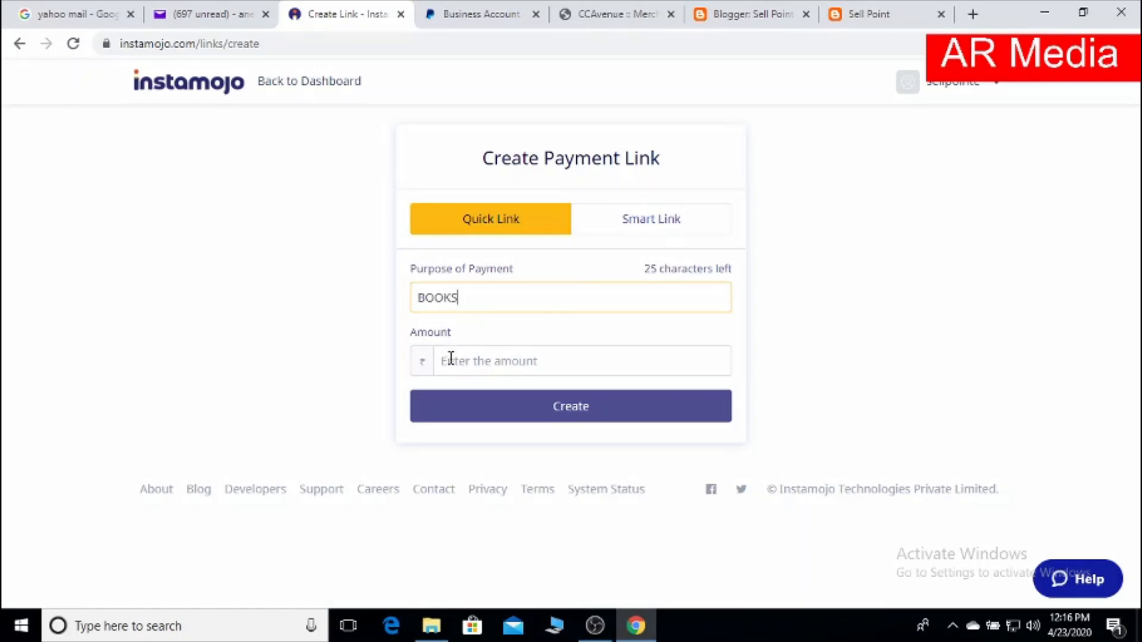
pyautogui.click(451, 358)
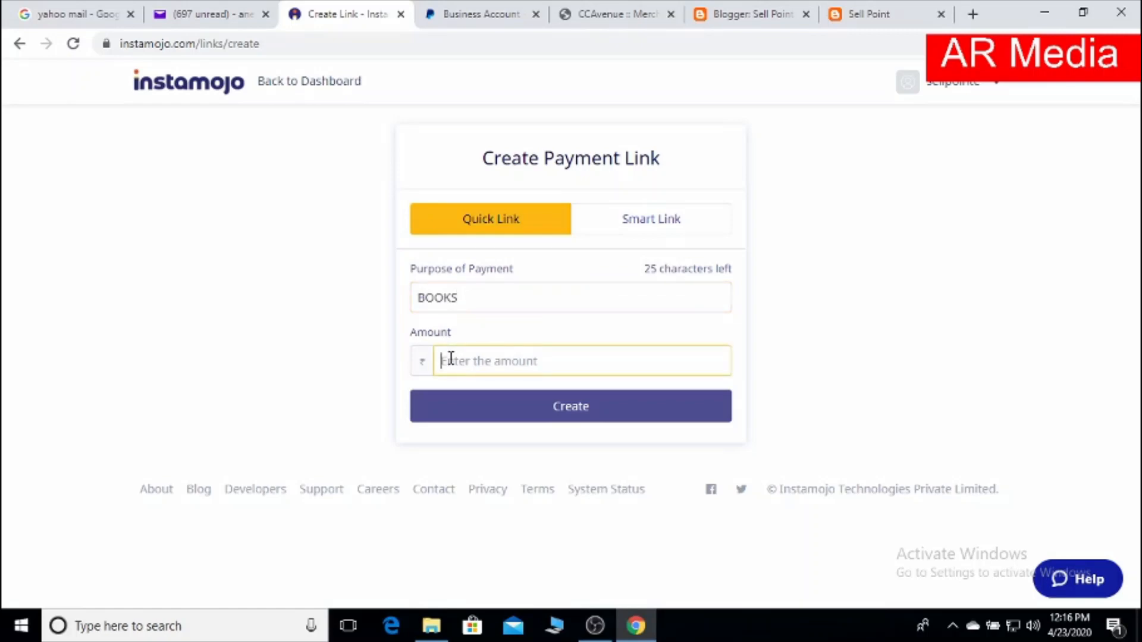
pyautogui.write('2000')
pyautogui.press('BackSpace')
pyautogui.click(482, 424)
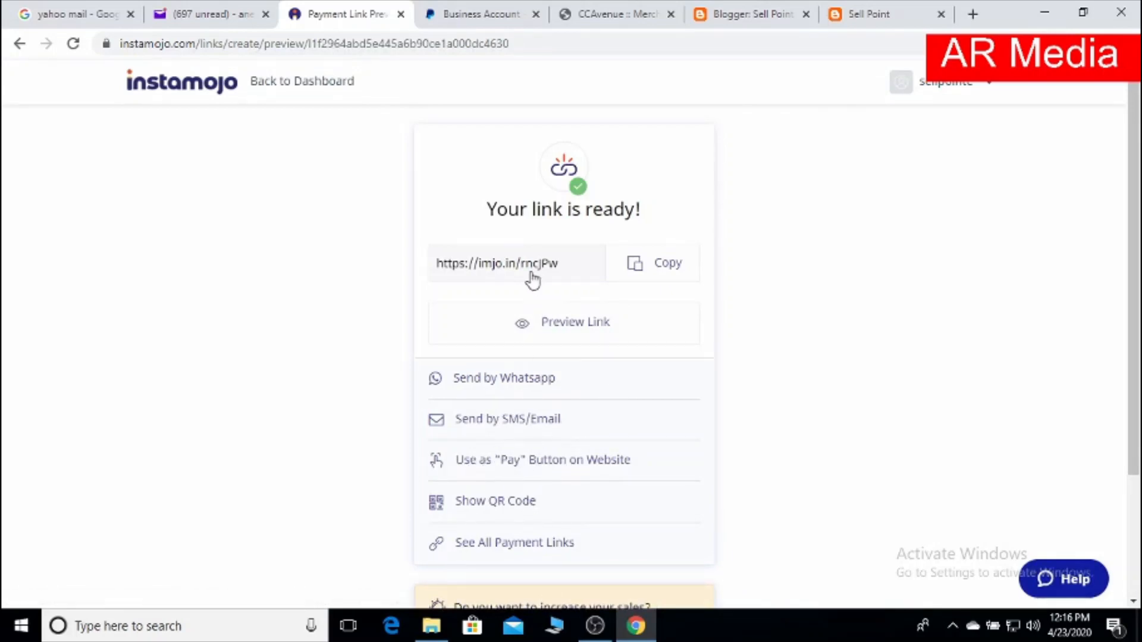
# Step: Turn the link into a website pay button labelled 'Pay Rs 200' in orange
pyautogui.click(501, 461)
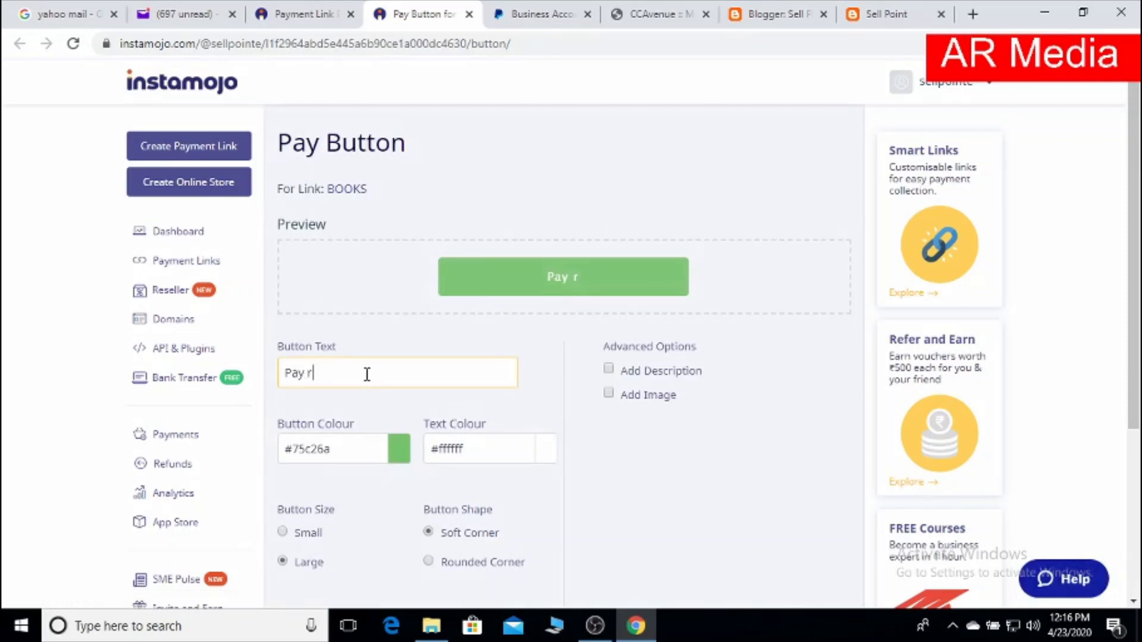
pyautogui.press('BackSpace')
pyautogui.write('Rs 200')
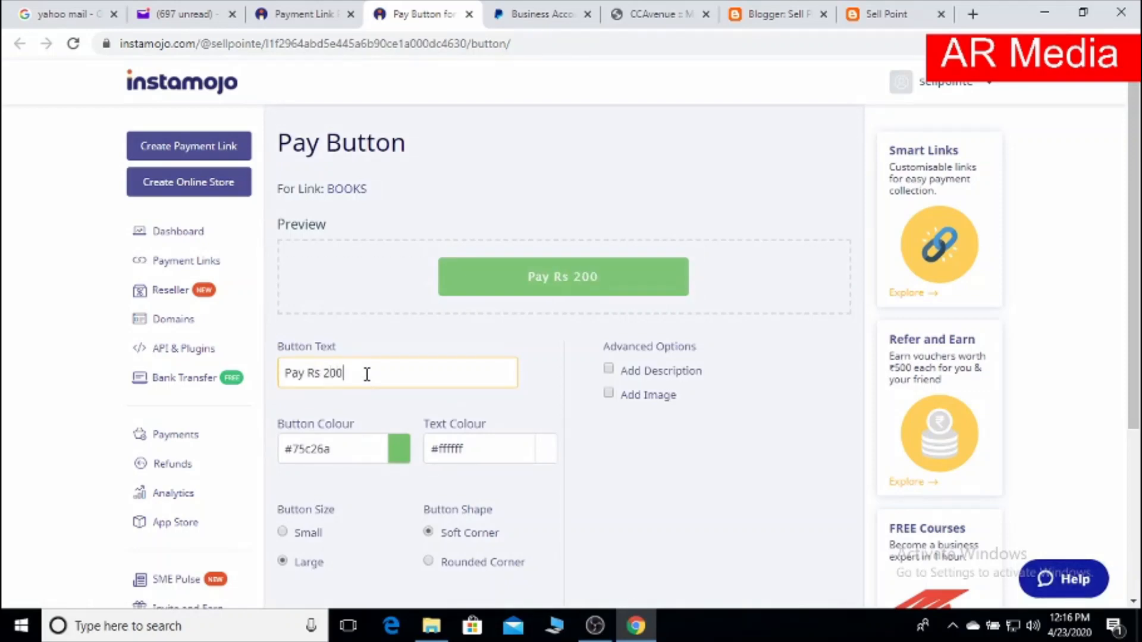
pyautogui.click(391, 456)
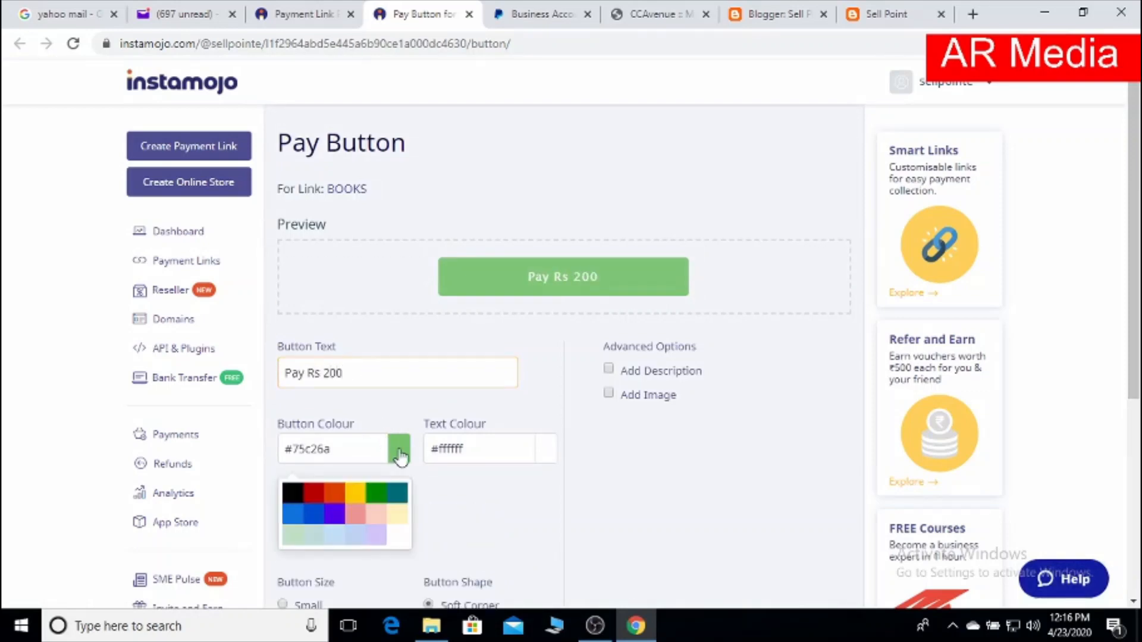
pyautogui.click(334, 493)
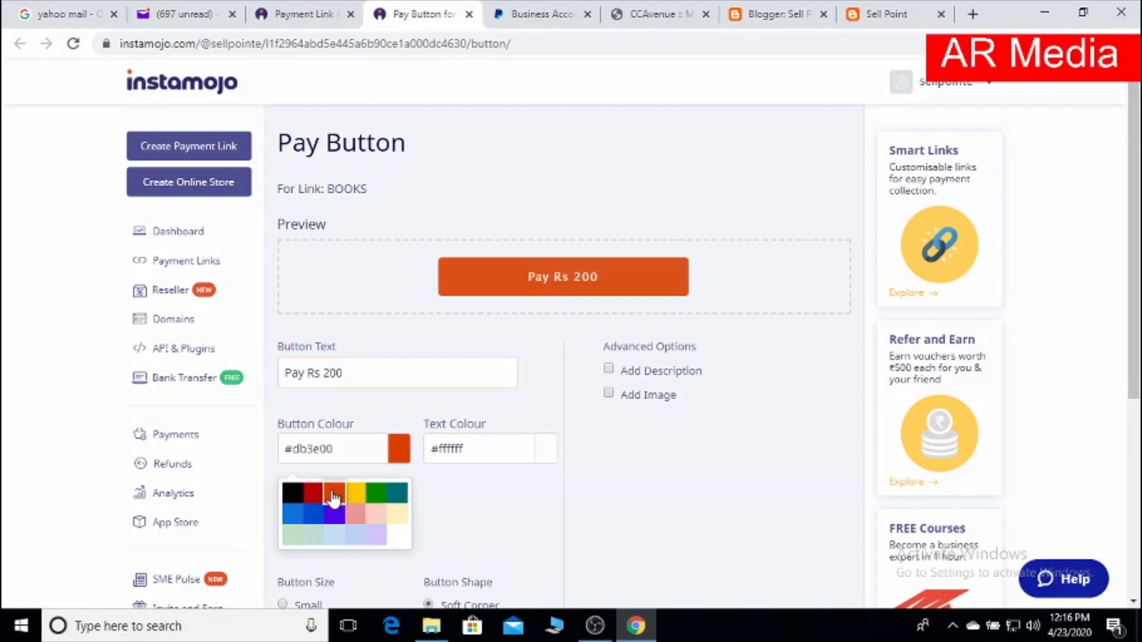
# Step: Give the button rounded corners, copy its embed HTML, and return to Blogger's post list
pyautogui.scroll(-2, 1133, 380)
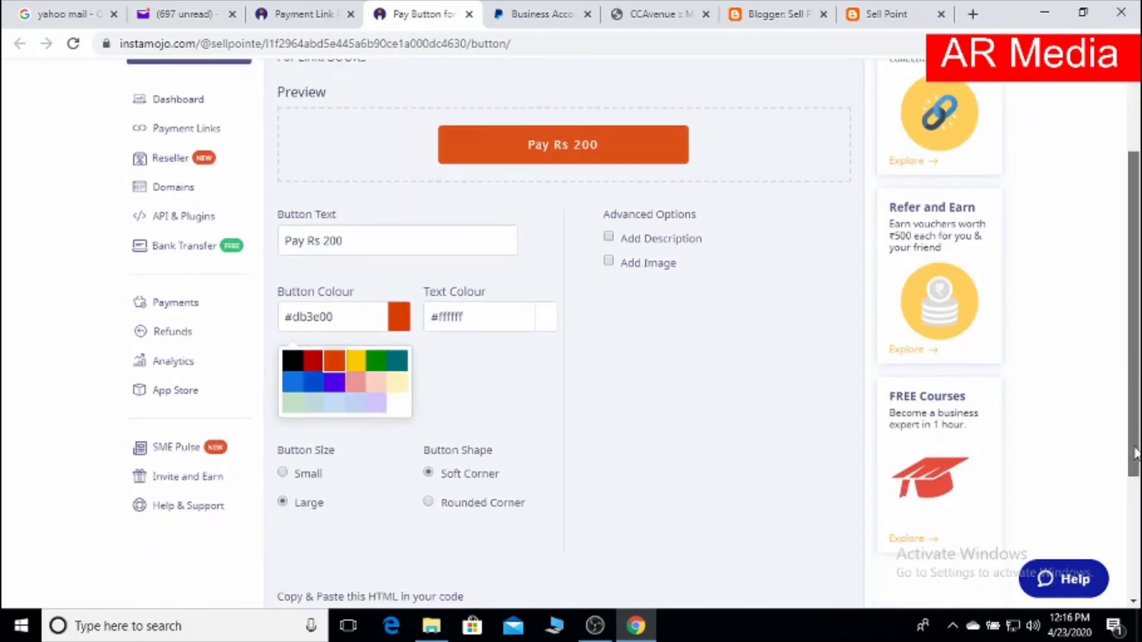
pyautogui.click(493, 499)
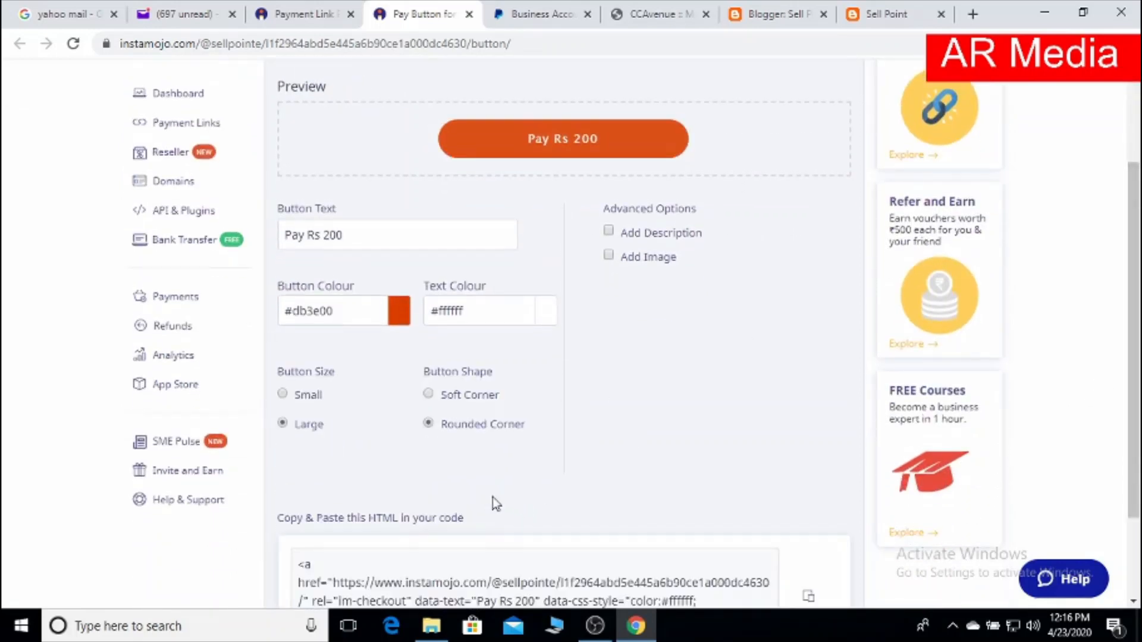
pyautogui.moveTo(1130, 295); pyautogui.dragTo(1133, 380)
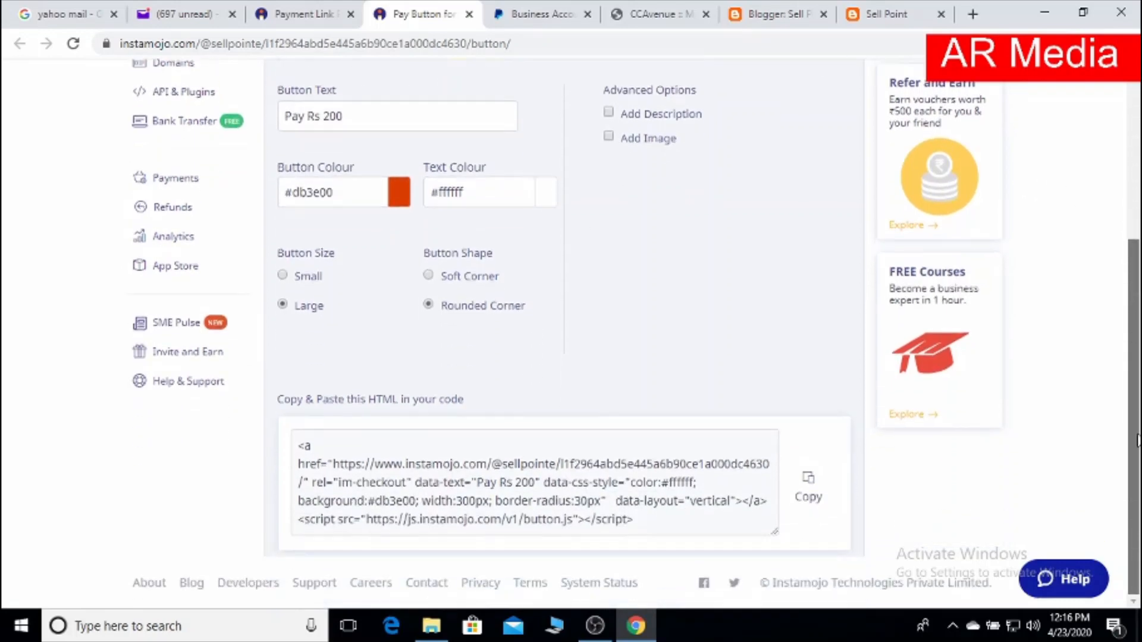
pyautogui.click(808, 491)
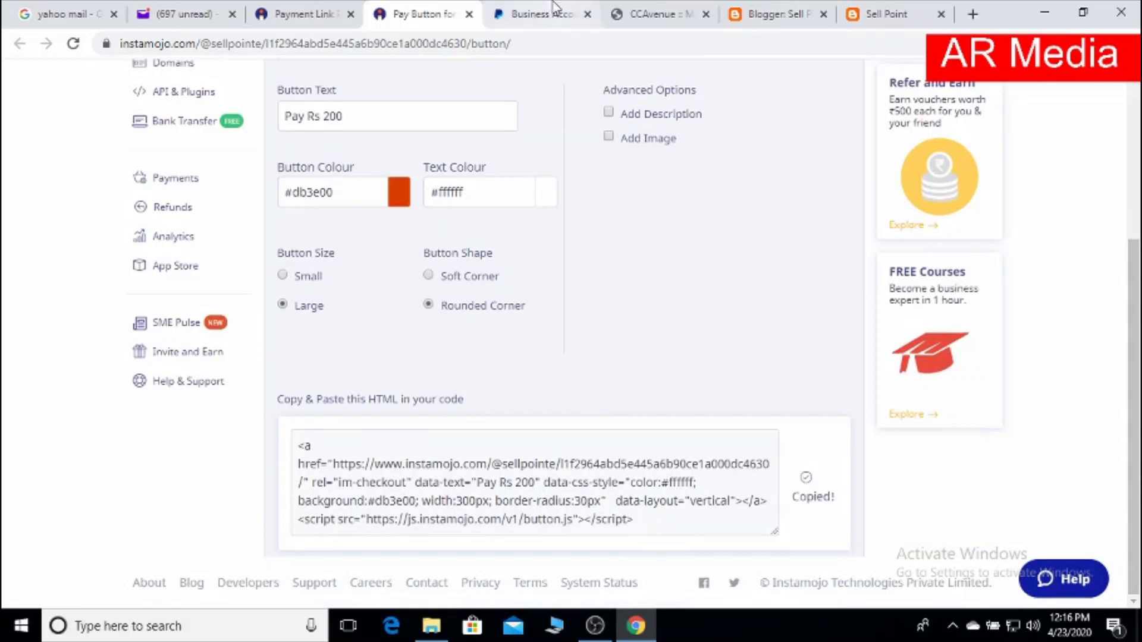
pyautogui.click(779, 14)
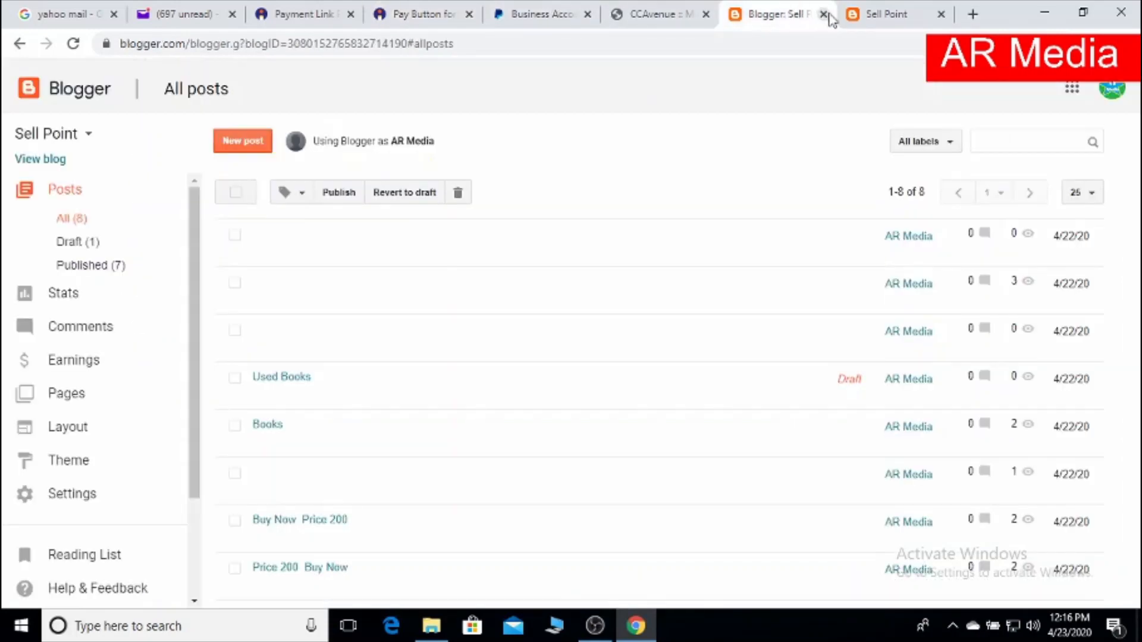
# Step: Paste the Pay Rs 200 button HTML into the Human Geography post's HTML view and update it
pyautogui.click(892, 13)
pyautogui.click(777, 13)
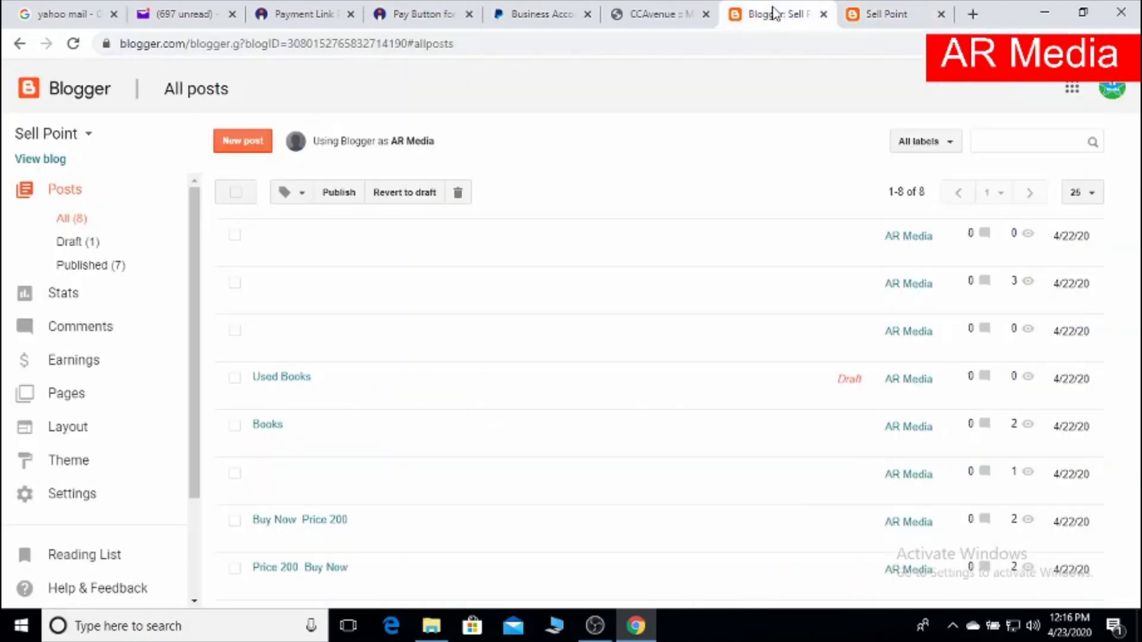
pyautogui.click(260, 257)
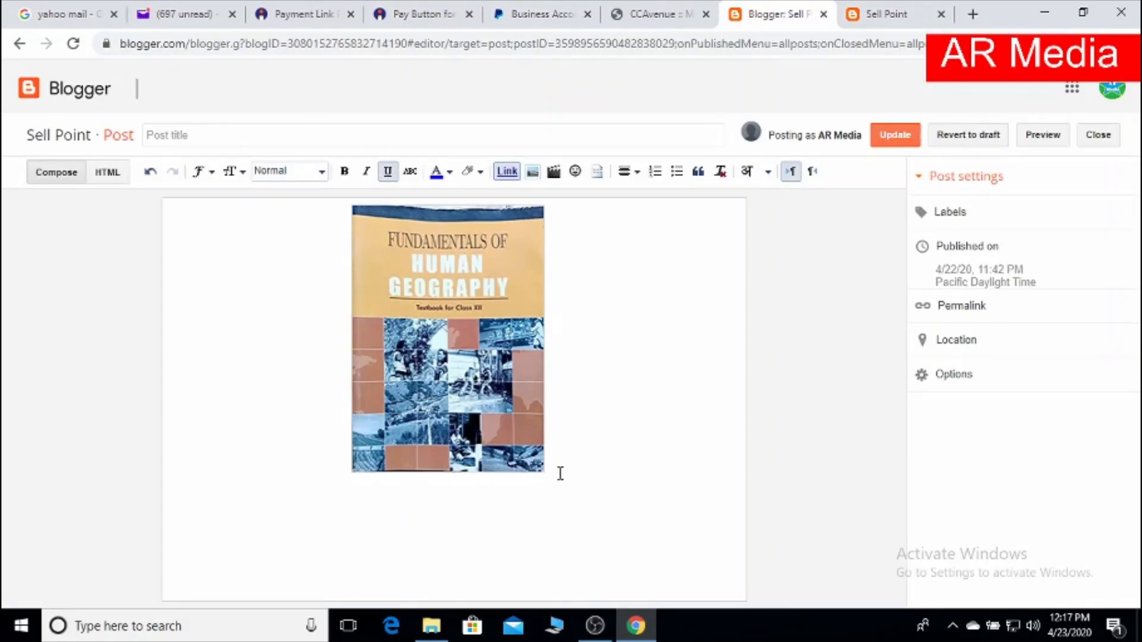
pyautogui.click(560, 473)
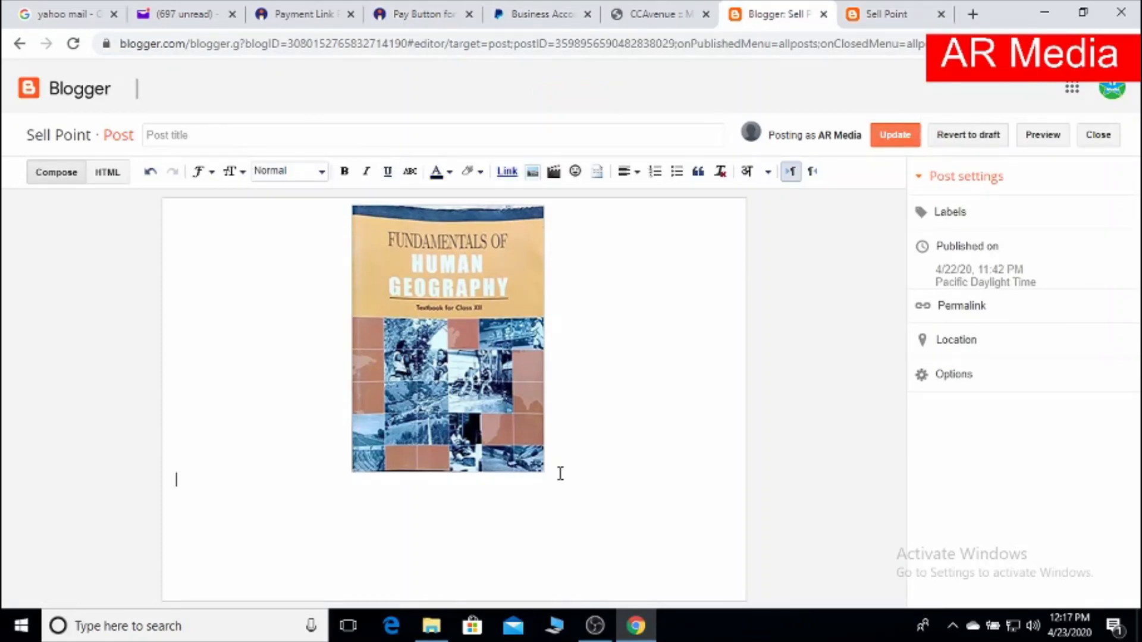
pyautogui.click(107, 173)
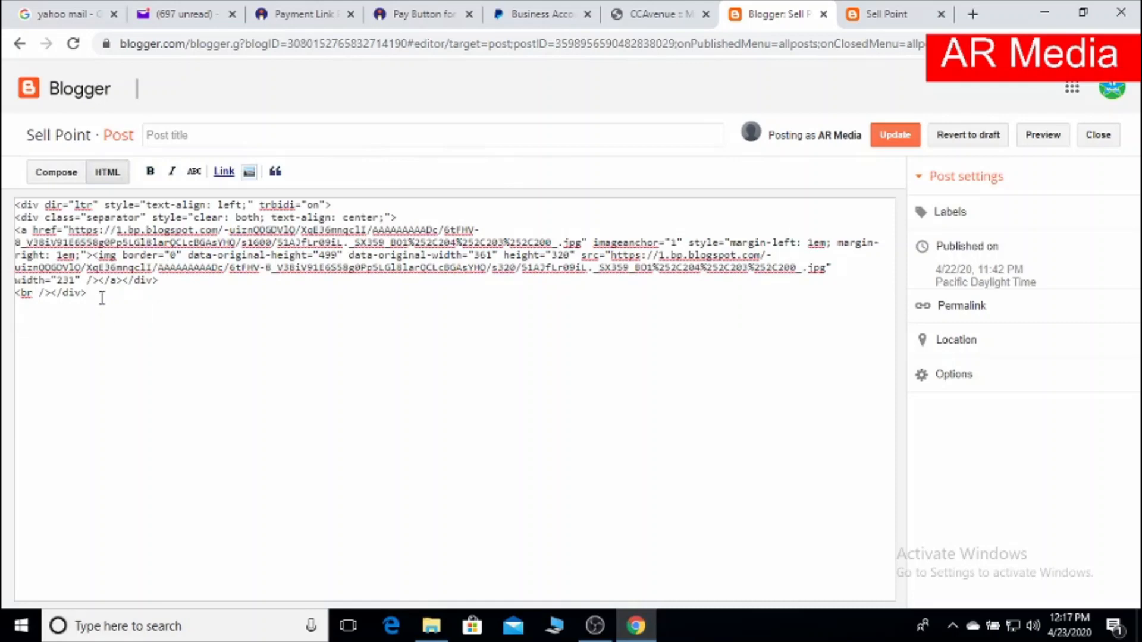
pyautogui.hotkey('ctrl', 'v')
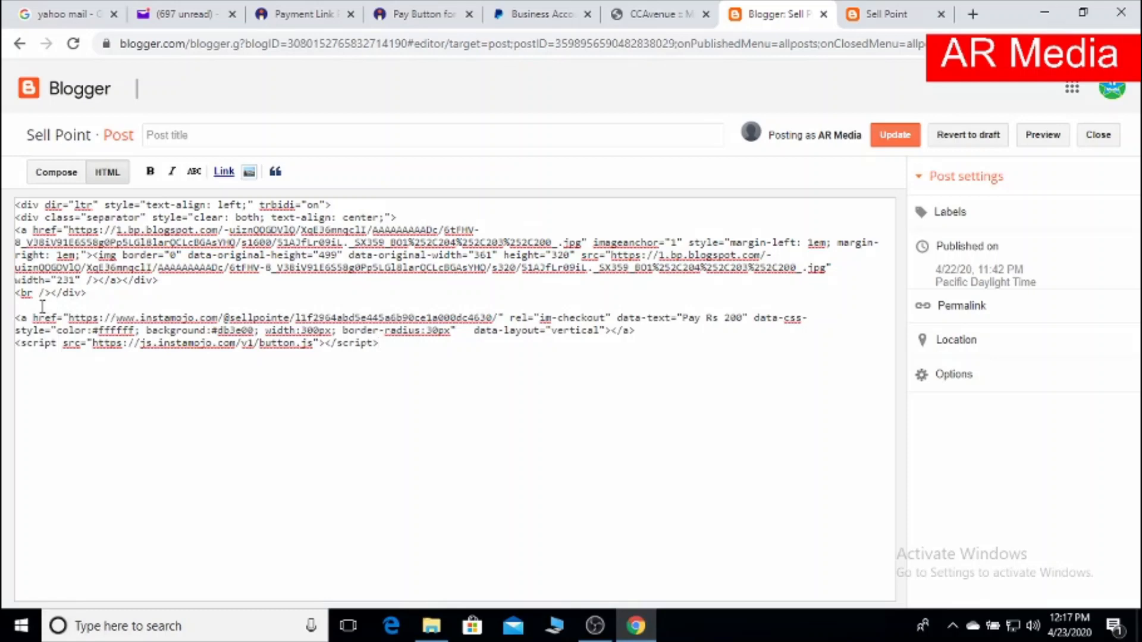
pyautogui.click(901, 141)
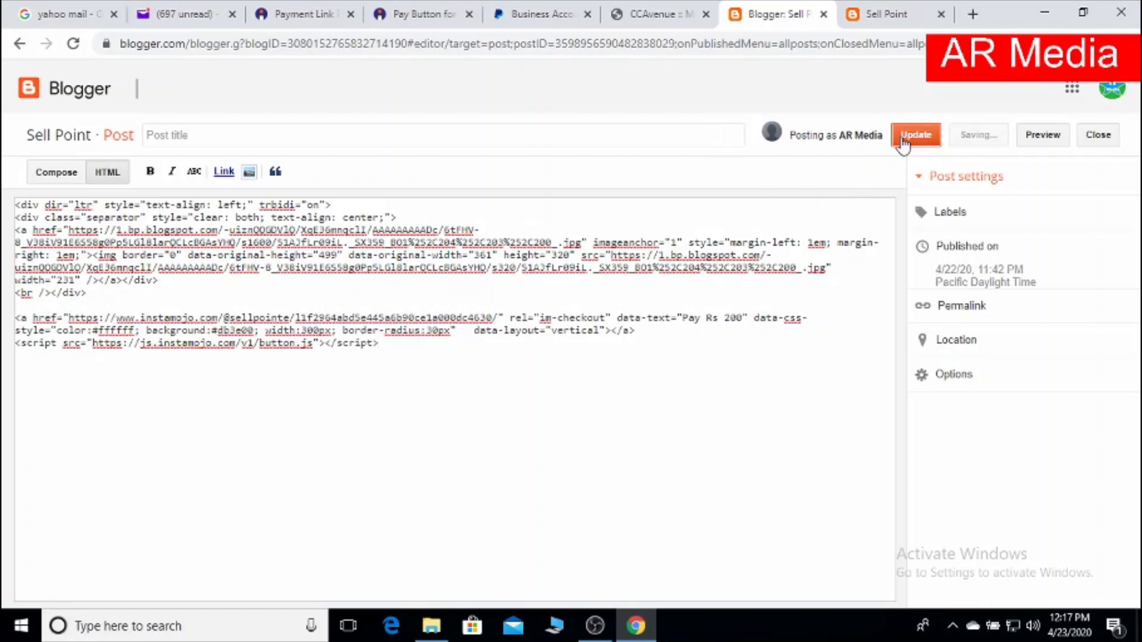
pyautogui.click(882, 9)
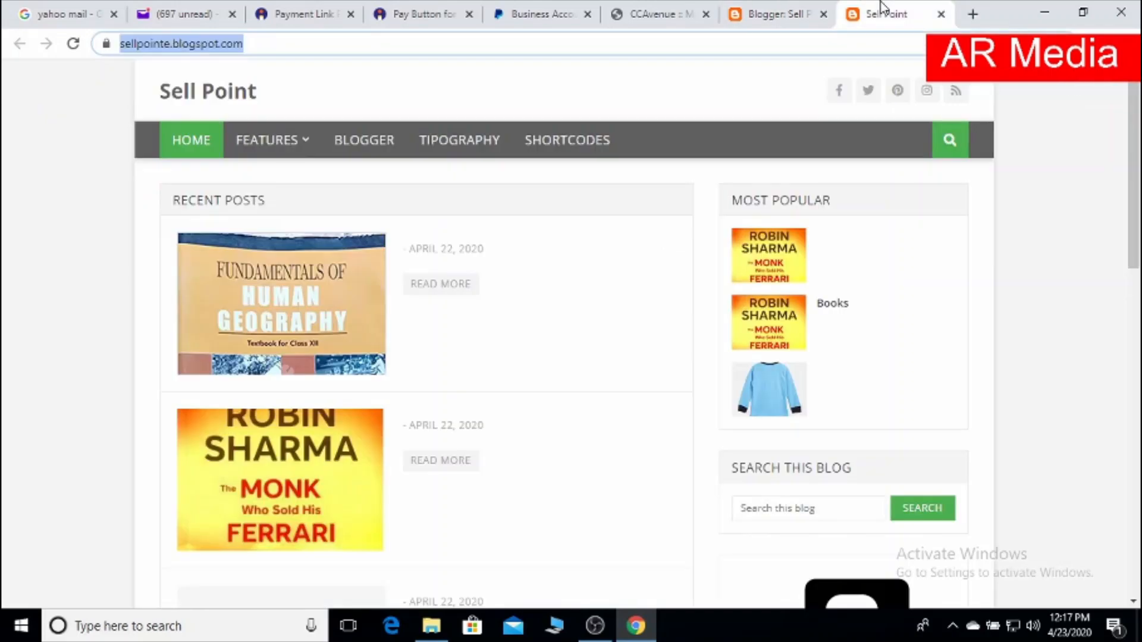
# Step: Open the Human Geography post, click Pay Rs 200, and submit the buyer's name, e-mail and phone number
pyautogui.click(430, 296)
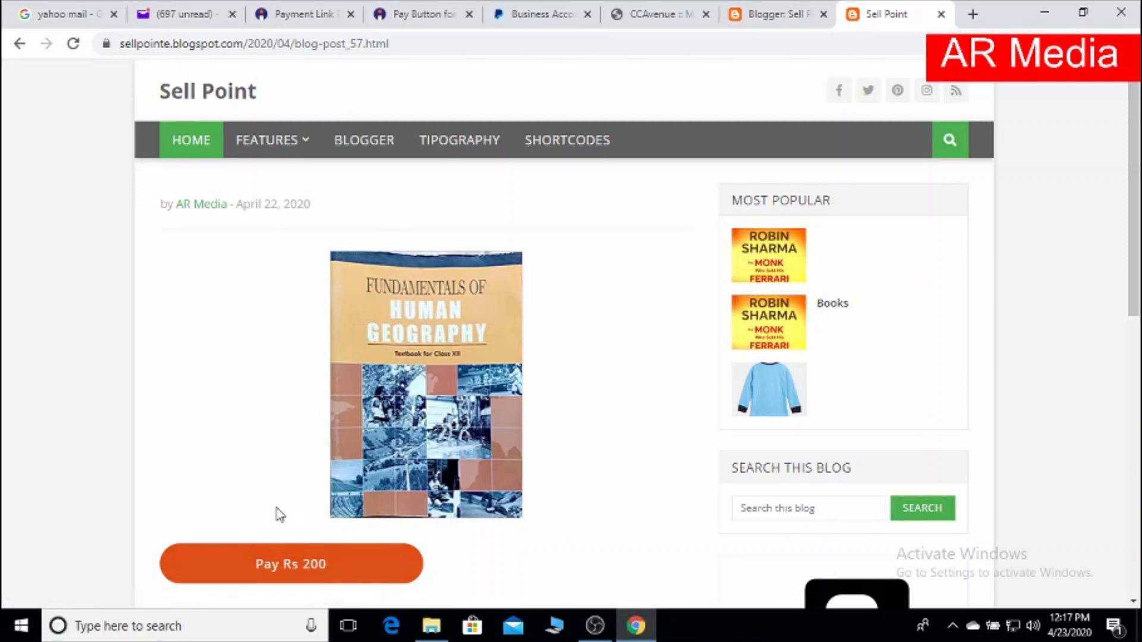
pyautogui.click(284, 567)
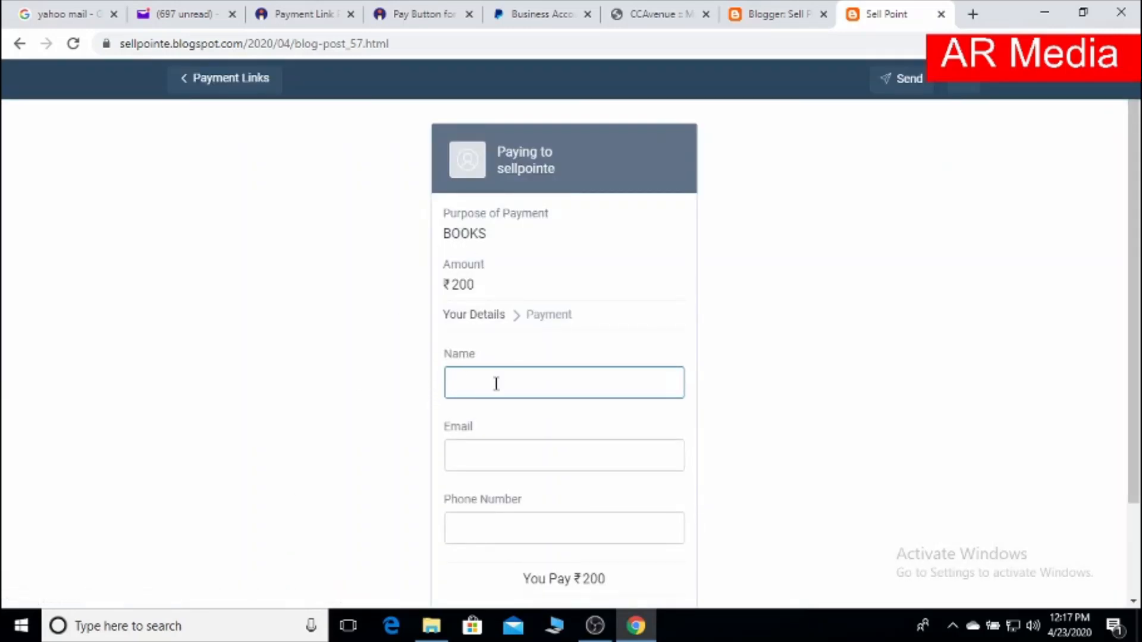
pyautogui.write('custome name')
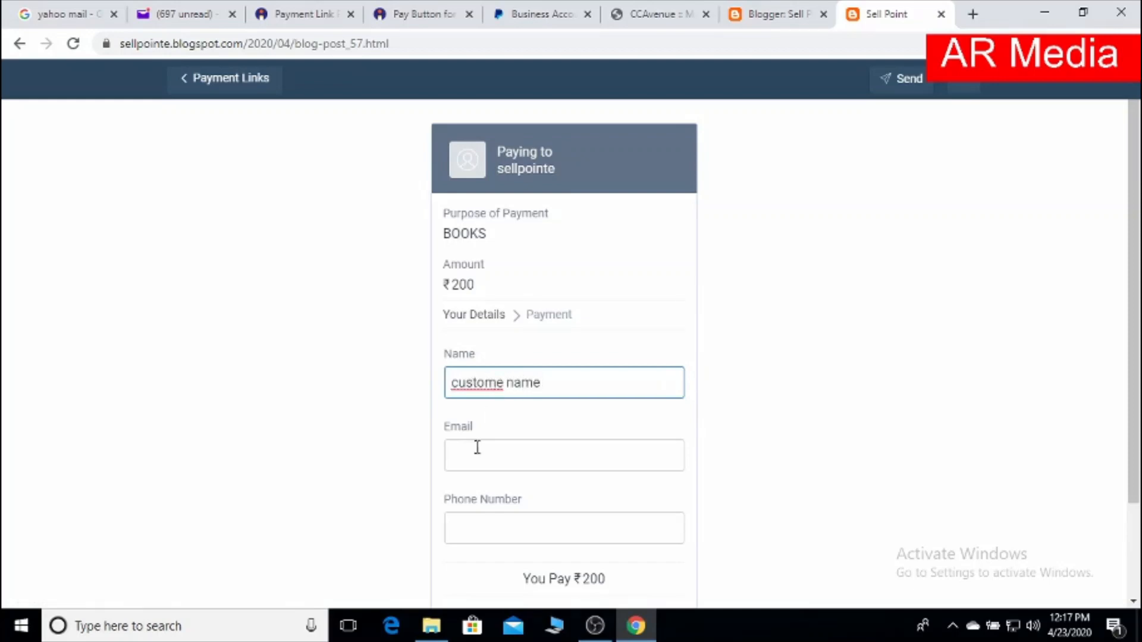
pyautogui.click(476, 462)
pyautogui.write('a')
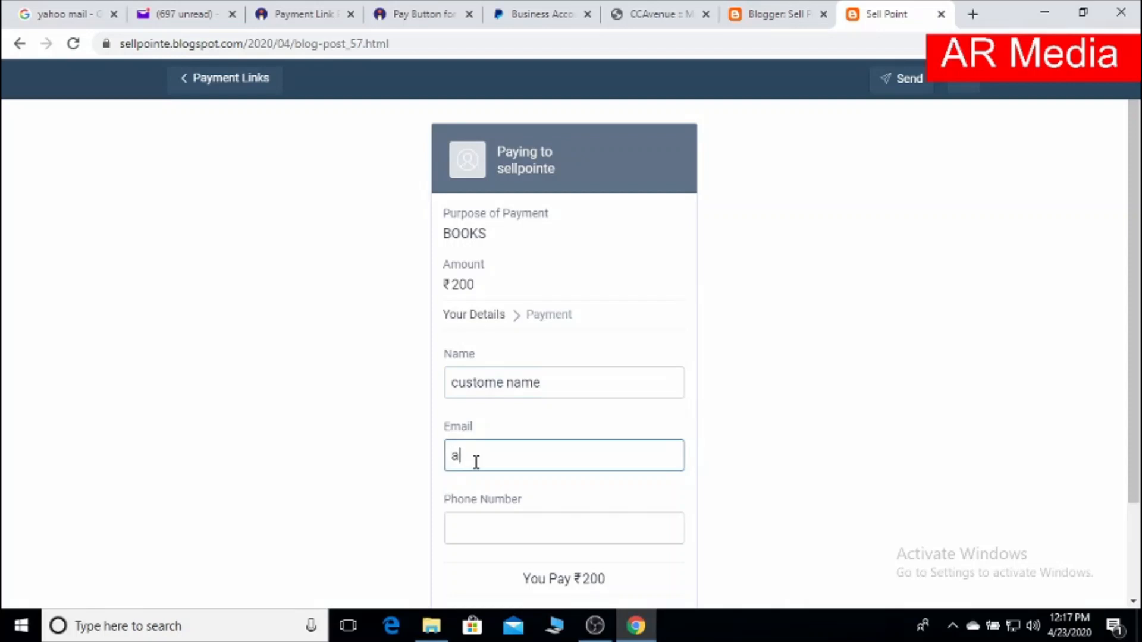
pyautogui.write('bc@yahoo.com')
pyautogui.press('Tab')
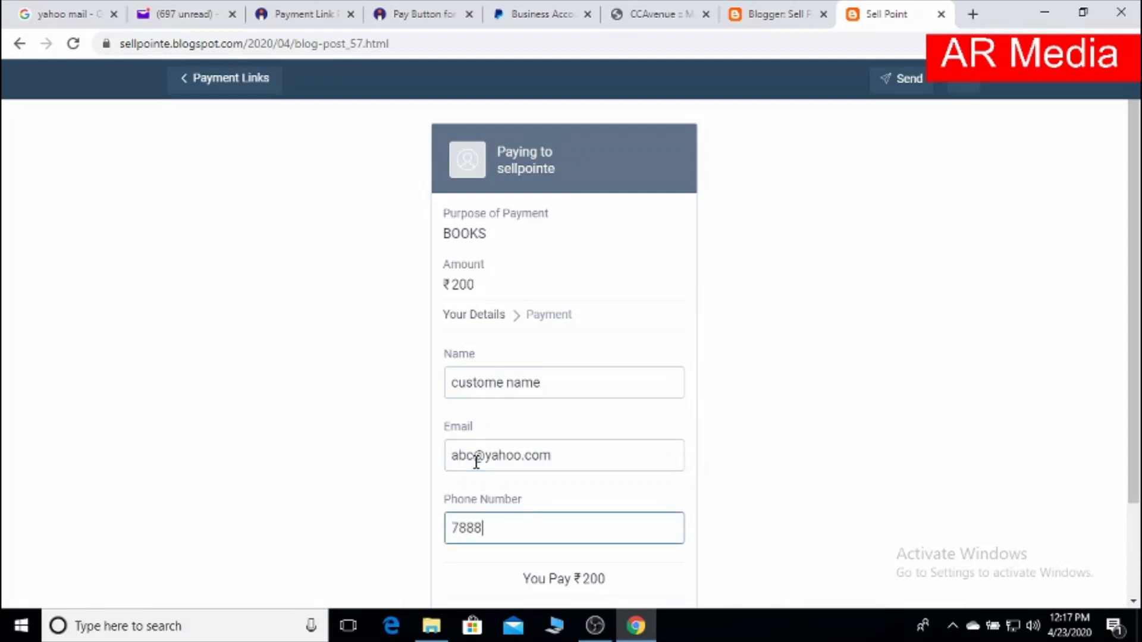
pyautogui.scroll(-1, 1133, 450)
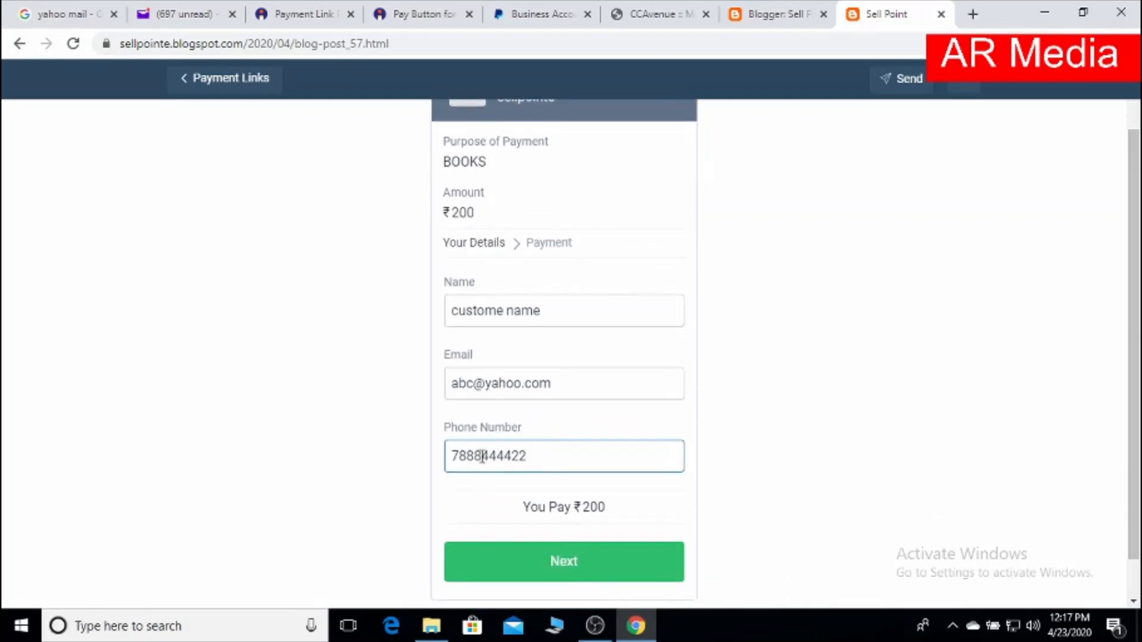
pyautogui.click(545, 562)
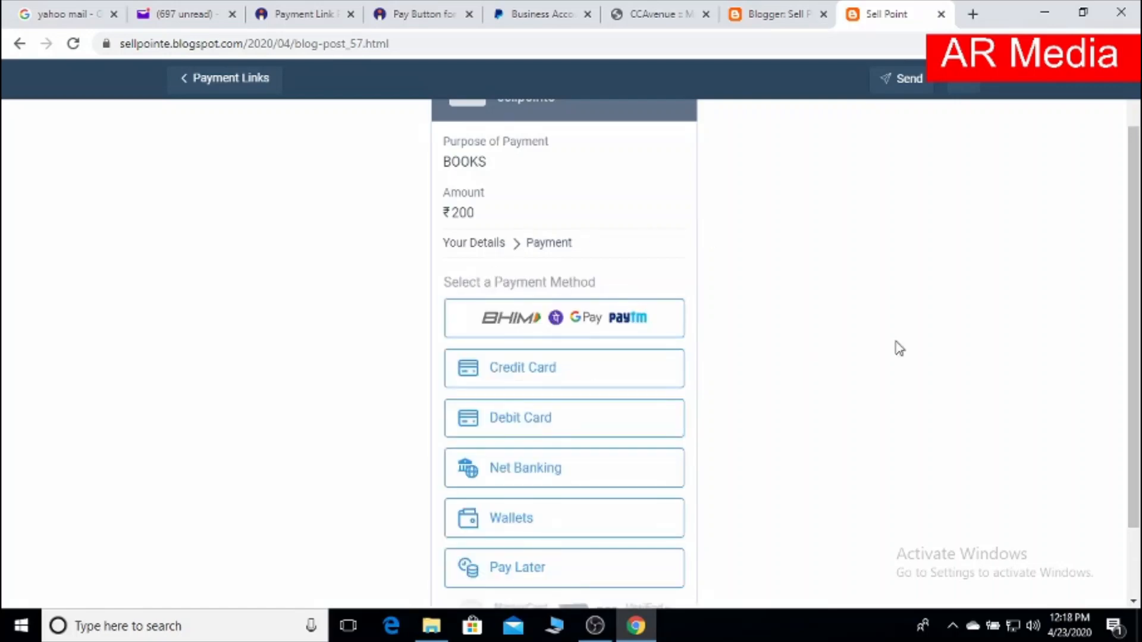
# Step: Browse the Debit Card, Net Banking and Wallets payment options, returning to the method list each time
pyautogui.scroll(-2, 1134, 357)
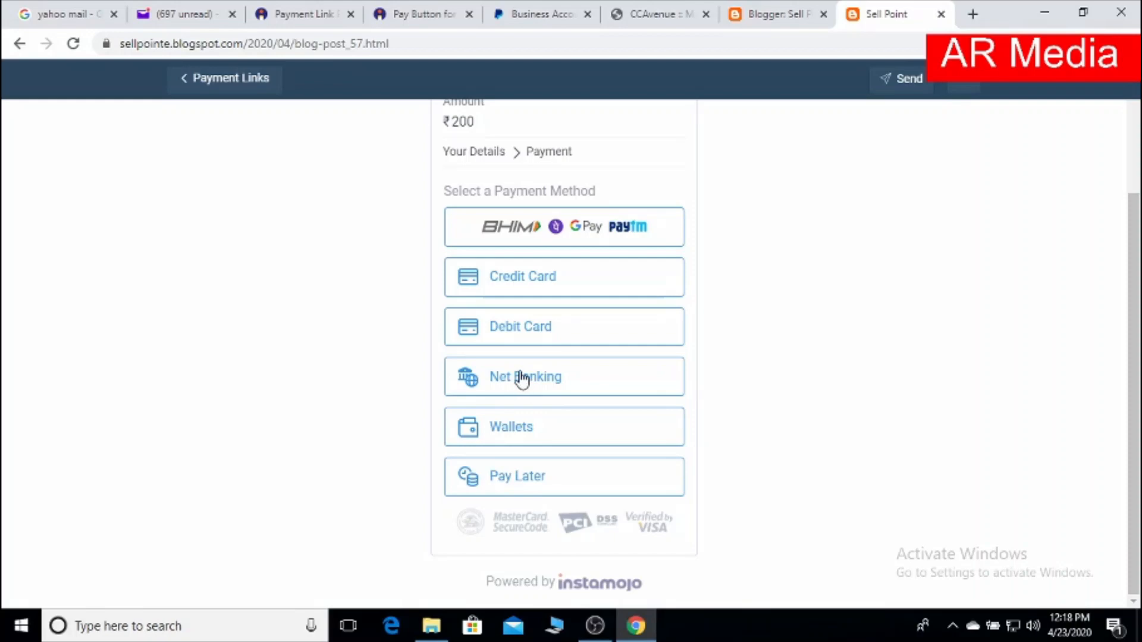
pyautogui.click(505, 329)
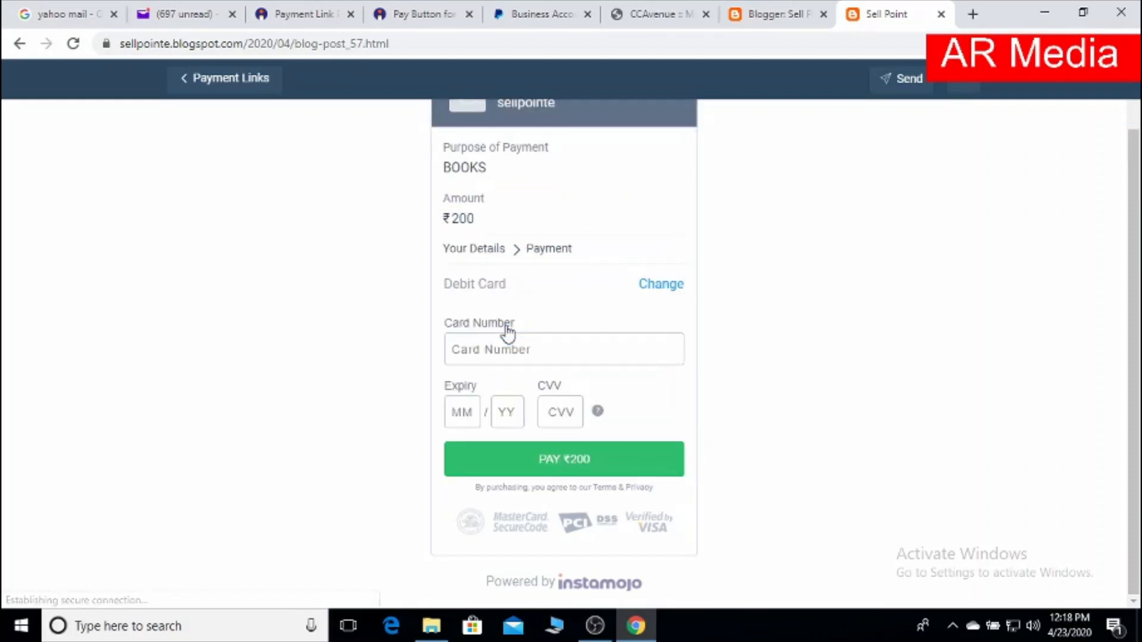
pyautogui.click(656, 284)
pyautogui.click(520, 387)
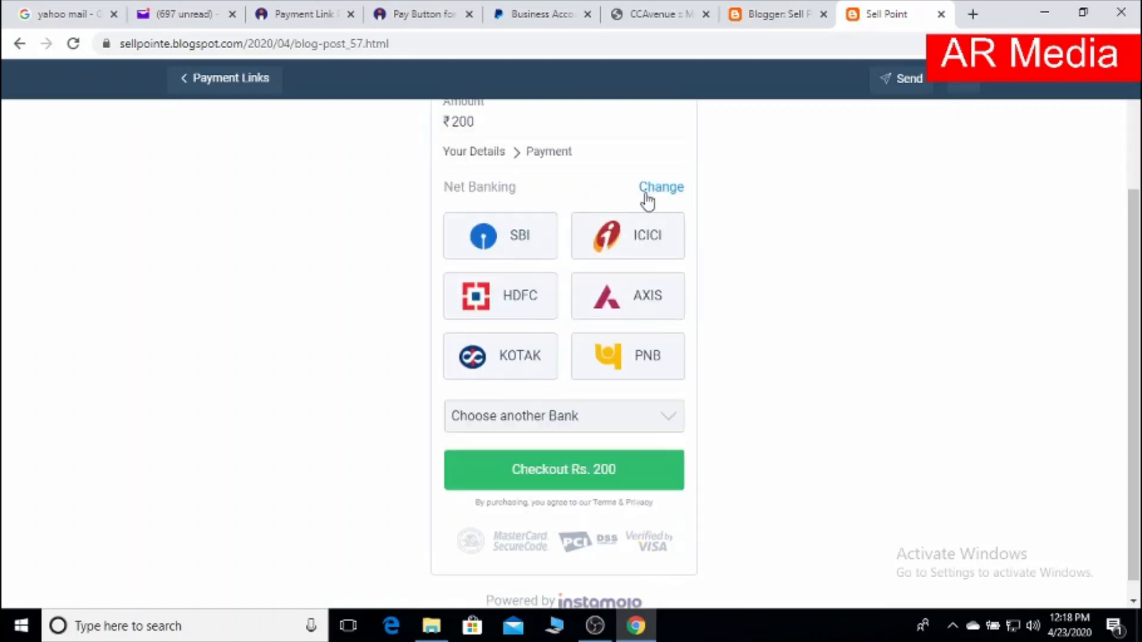
pyautogui.click(660, 188)
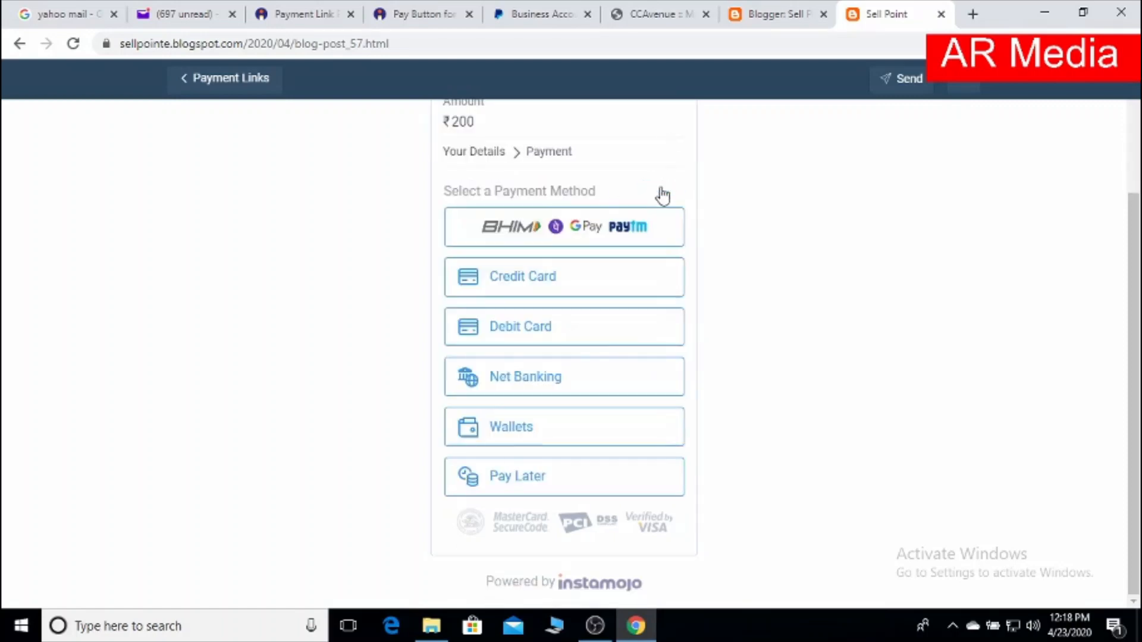
pyautogui.click(522, 445)
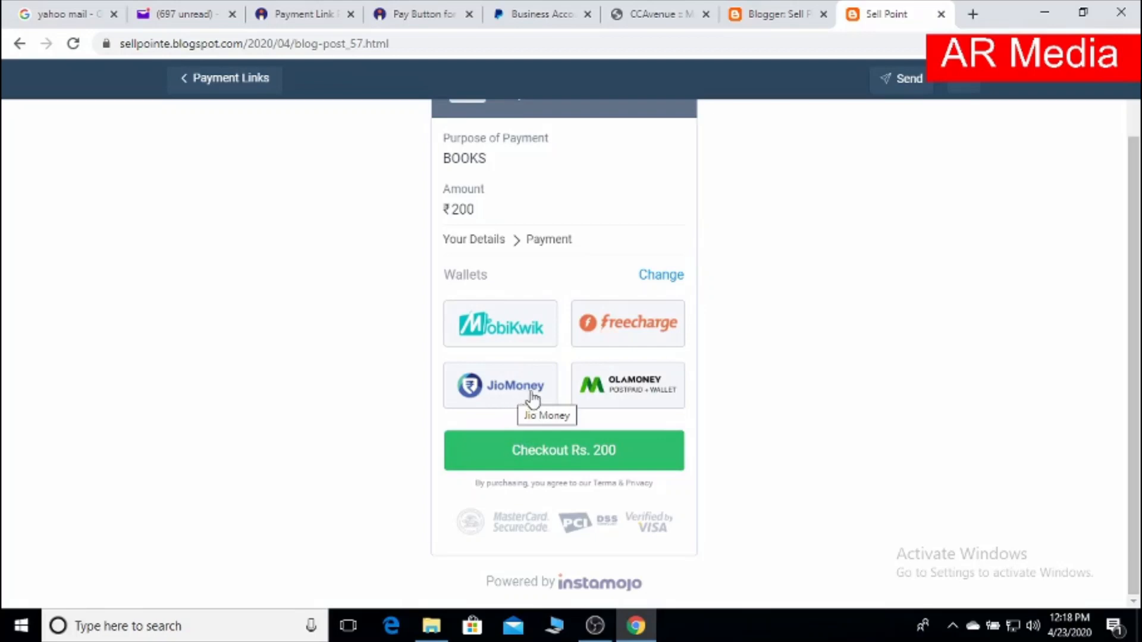
pyautogui.click(655, 285)
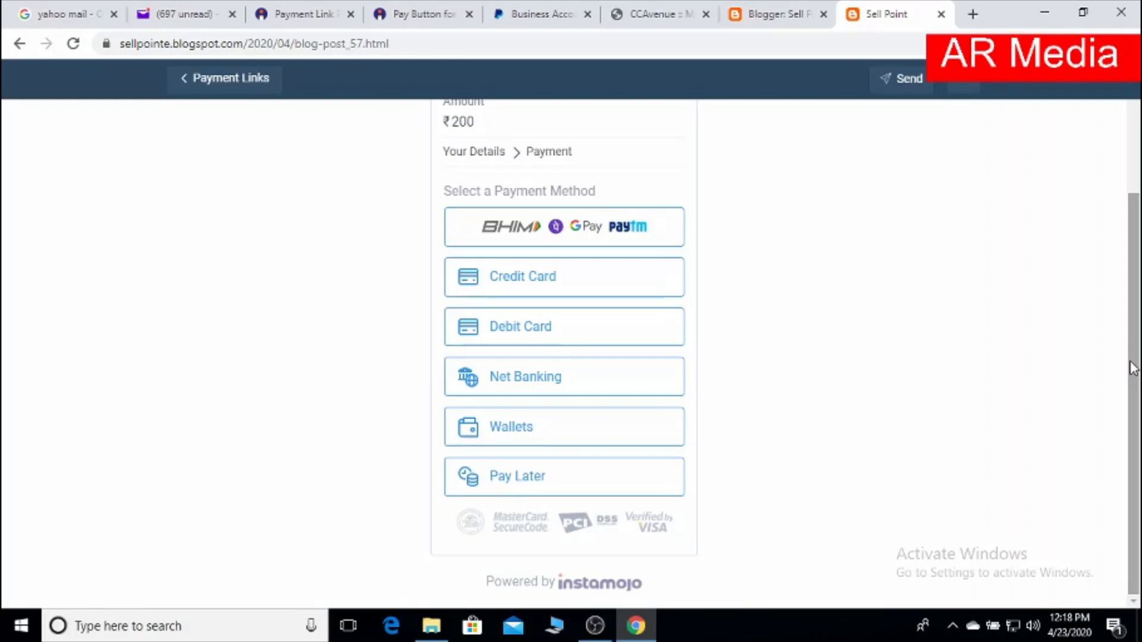
# Step: View the published Human Geography post from Blogger's post list
pyautogui.scroll(3, 1132, 365)
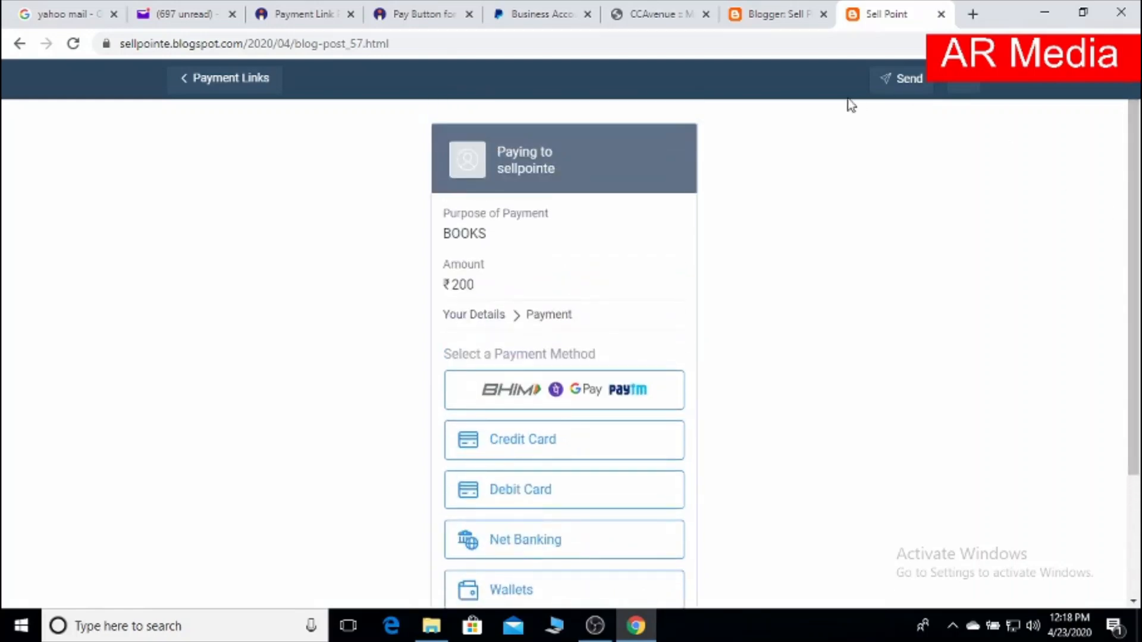
pyautogui.click(799, 13)
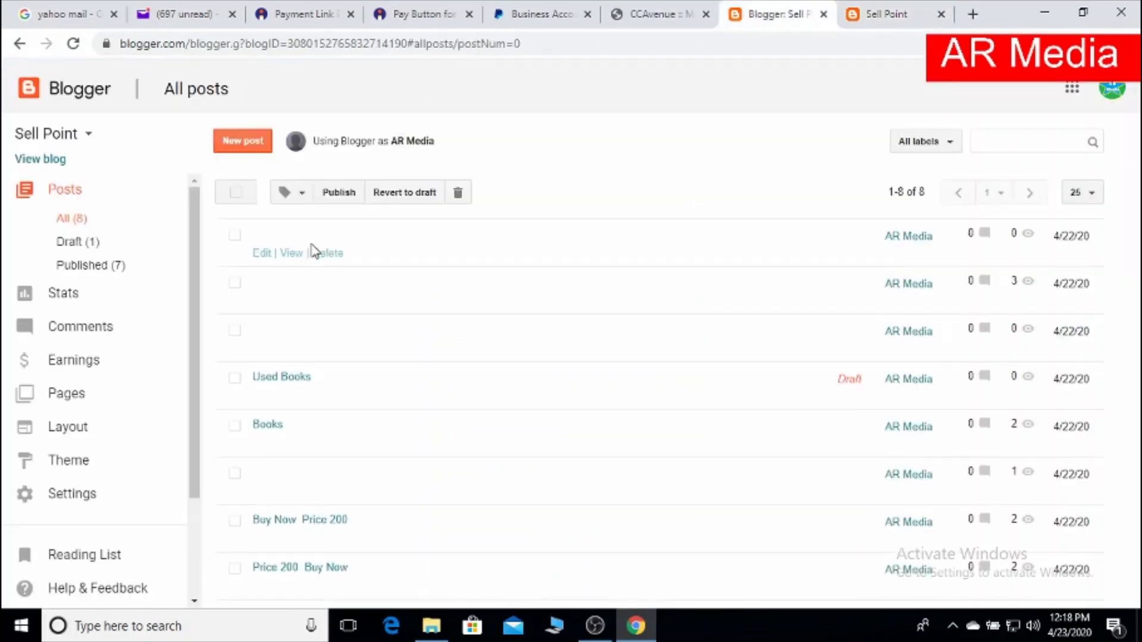
pyautogui.click(288, 255)
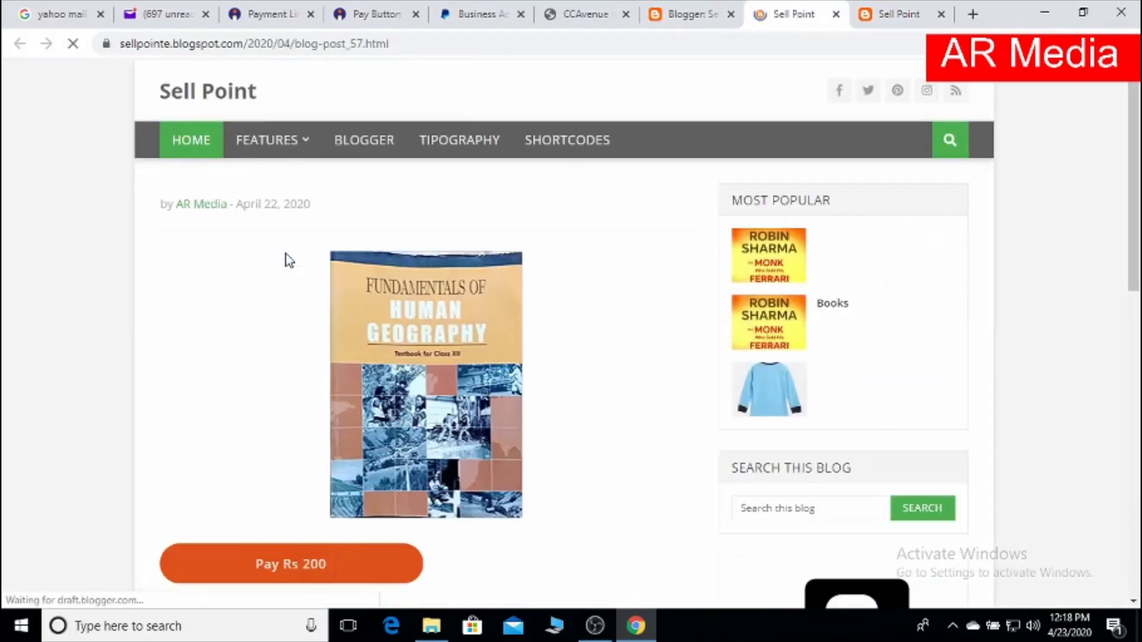